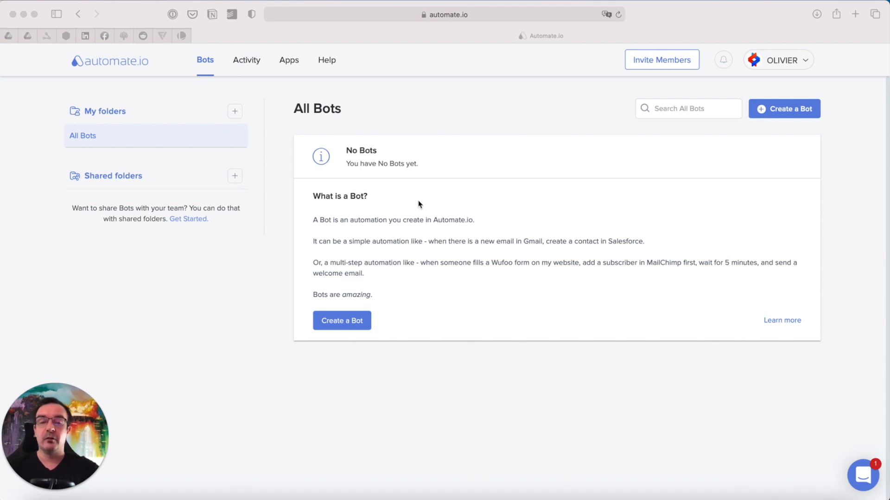
Step: Create a bot triggered by Gmail's Labelled Conversation event, using the Factures label
click(357, 323)
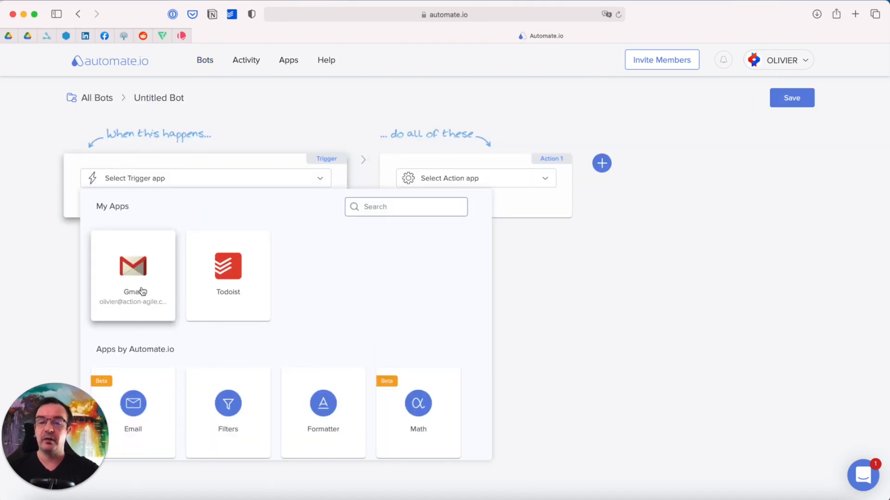
click(142, 269)
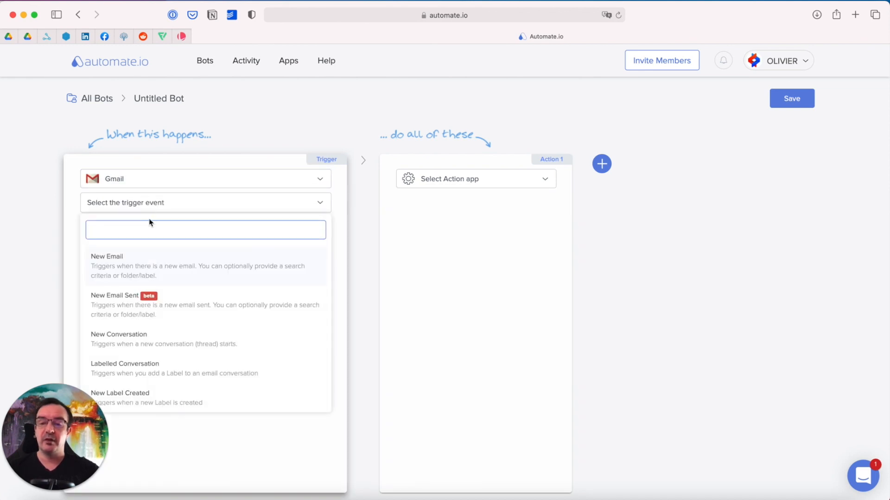
click(160, 364)
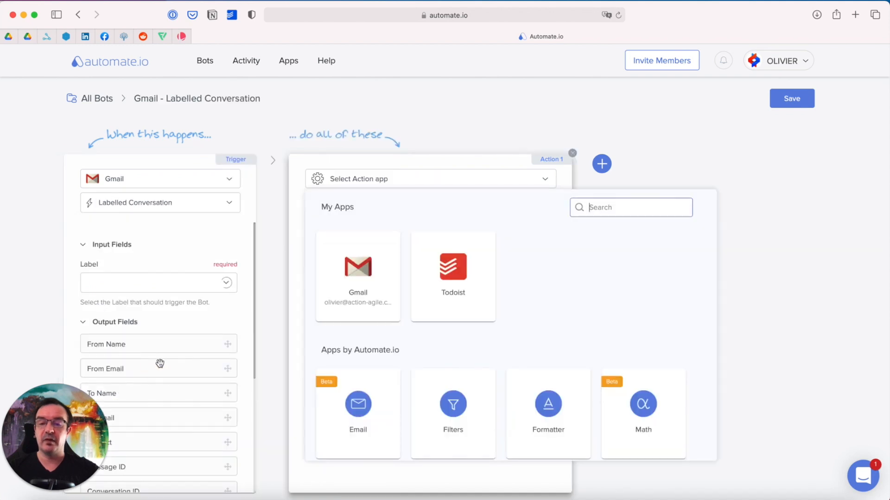
click(186, 286)
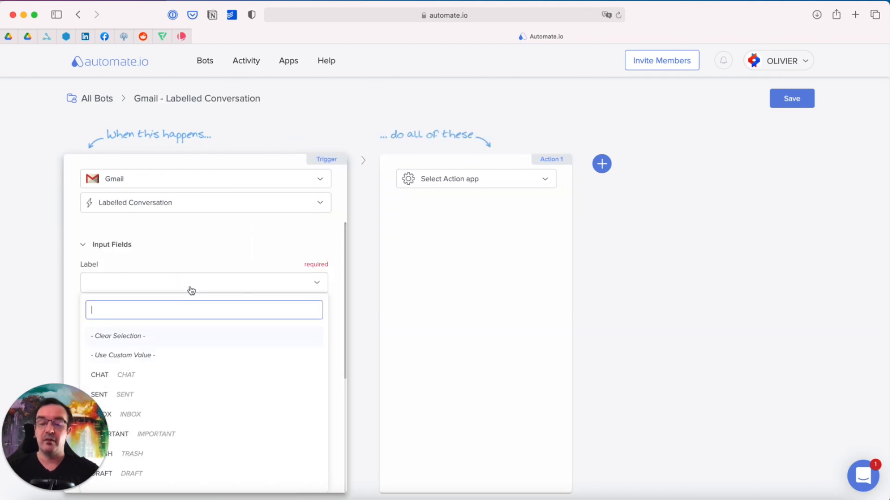
text(facture)
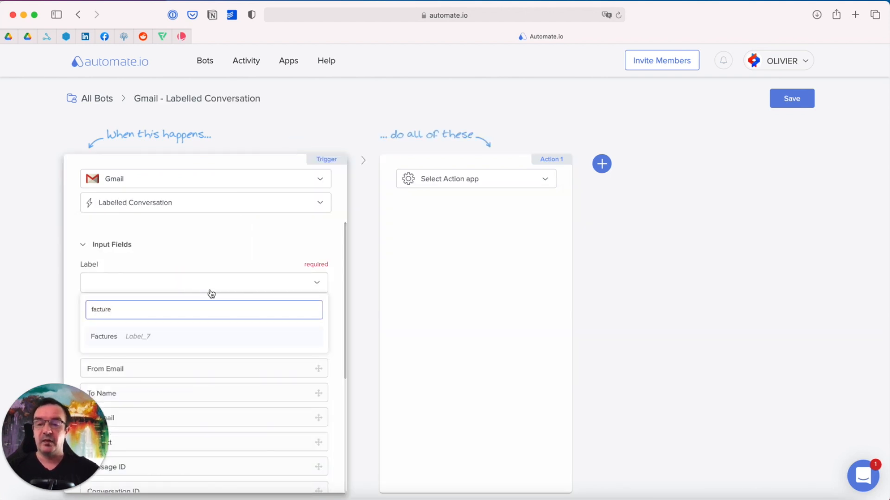
click(151, 342)
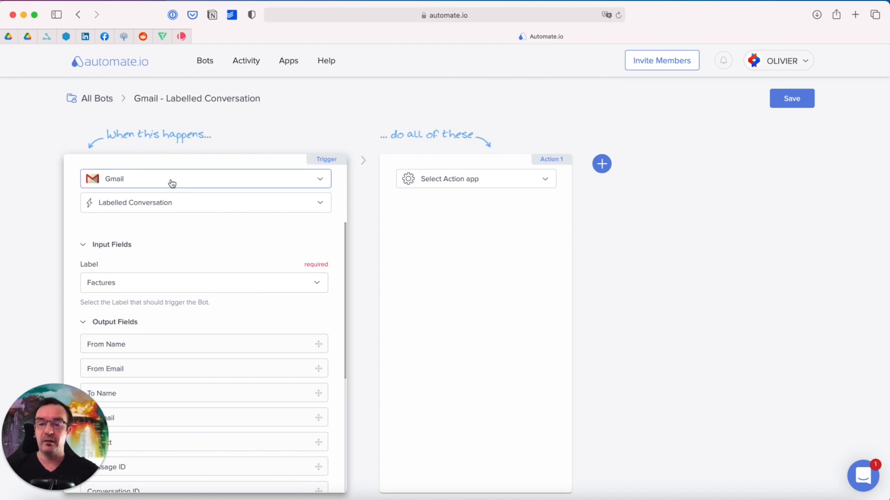
Step: Add Notion as the bot's action app, allow Automate.io access to the workspace, and save the connection
click(541, 180)
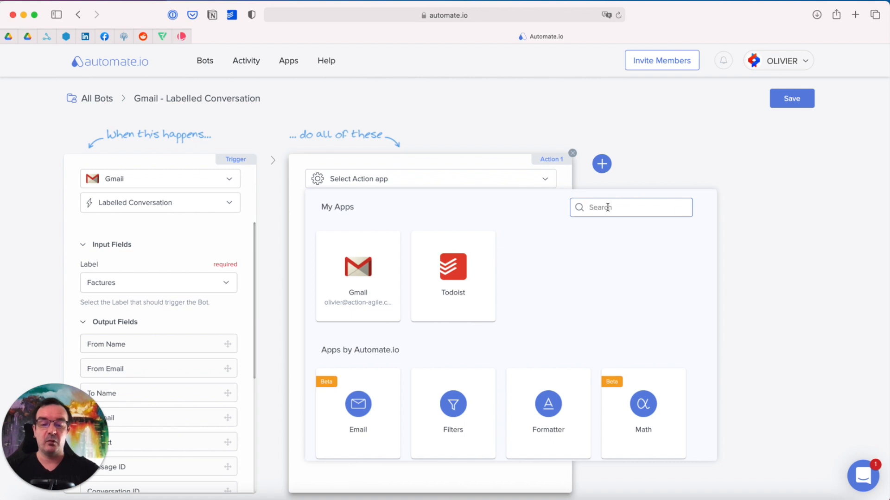
text(notion)
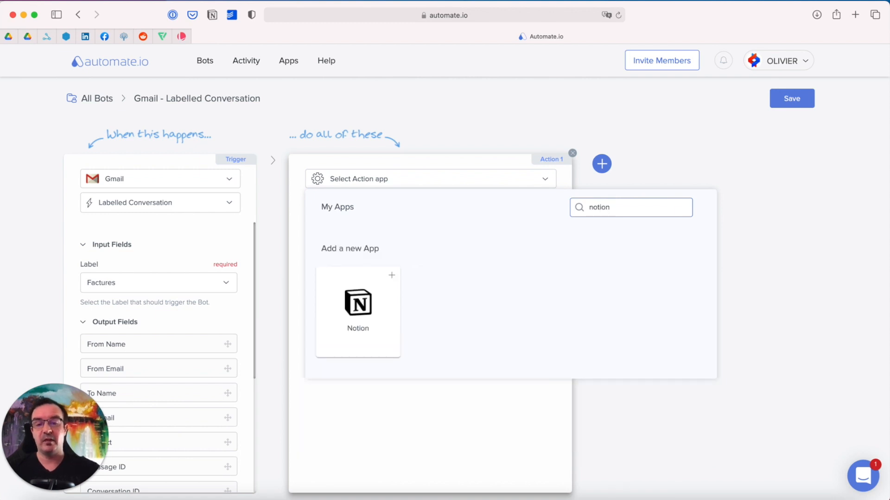
click(360, 304)
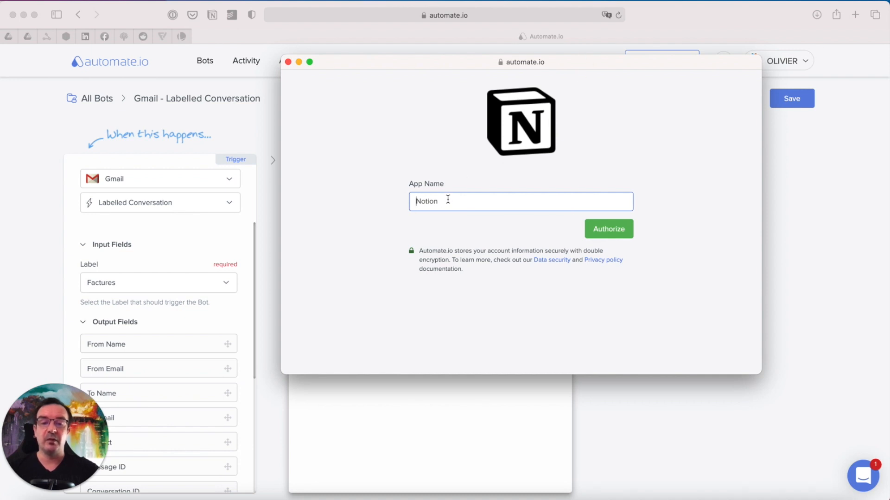
click(605, 234)
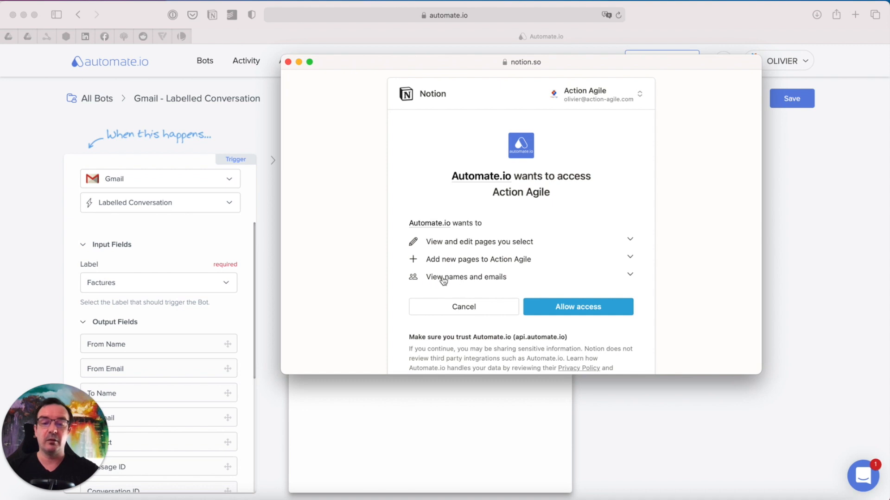
click(583, 310)
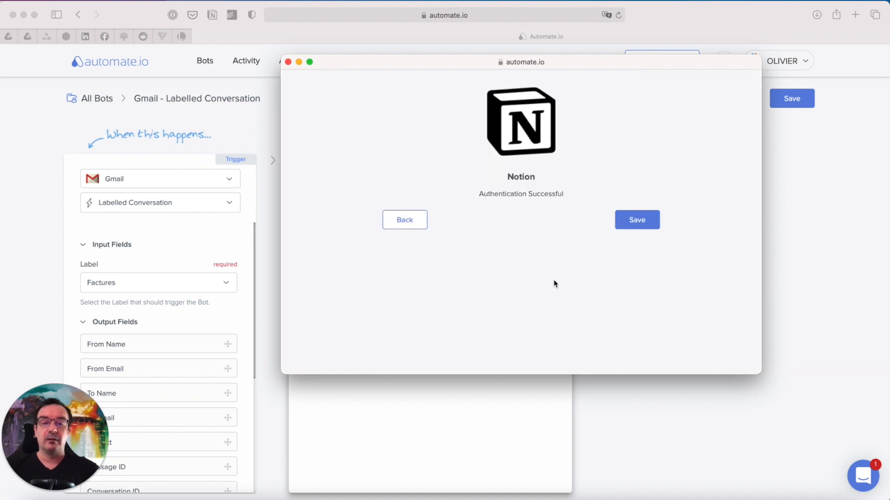
click(647, 226)
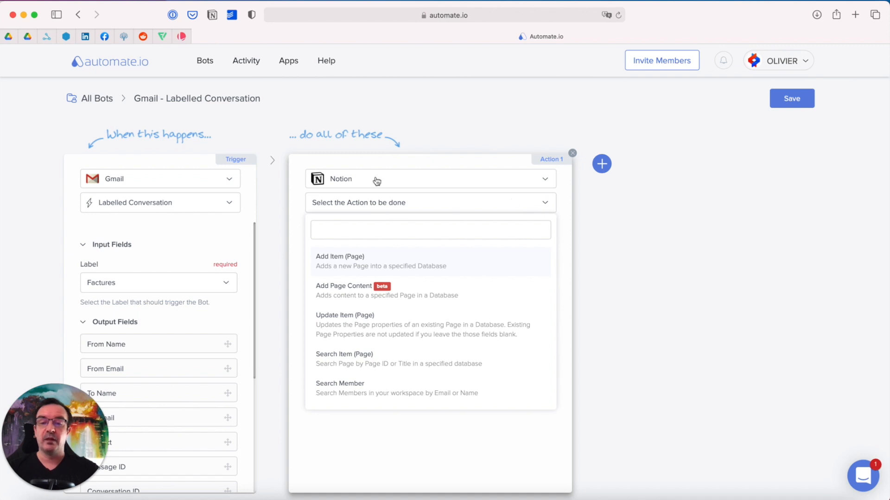
Step: Set the Notion action to Add Item (Page) in the Documents database
click(349, 223)
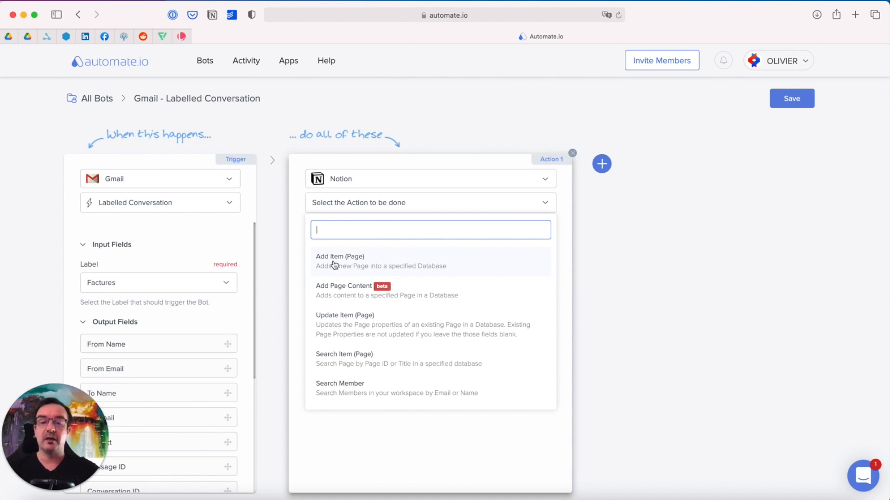
click(388, 261)
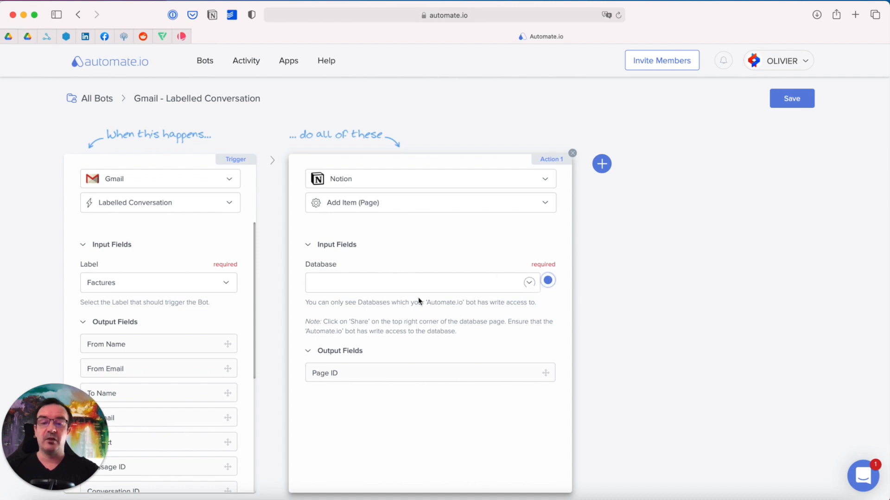
click(526, 283)
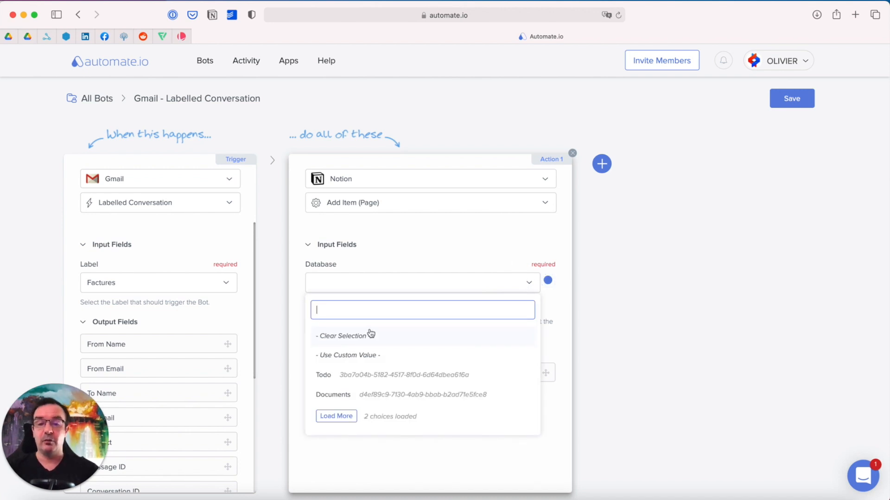
click(337, 395)
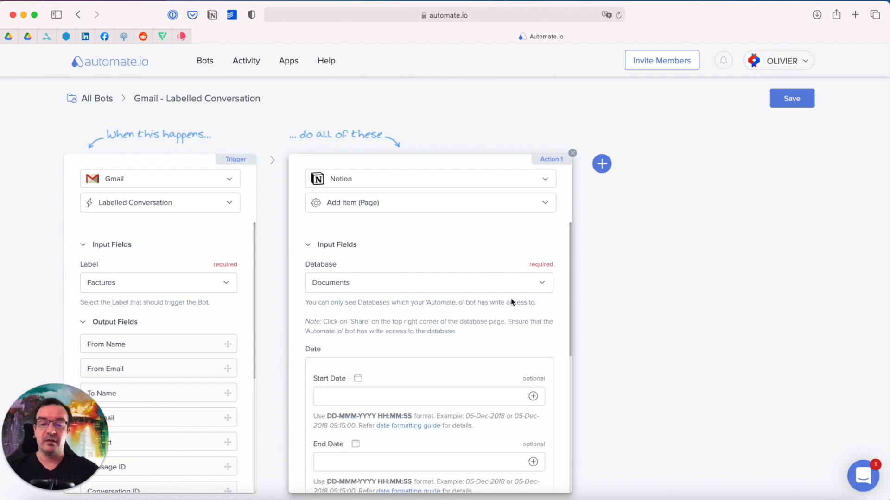
Step: Review the Notion page's input fields and map its Start Date to the Gmail trigger's Date output
scroll(513, 304, down, 5)
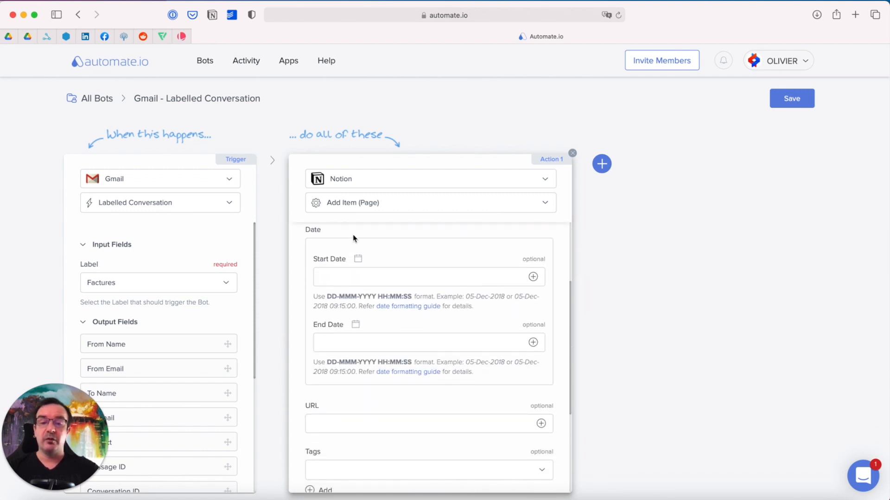
scroll(406, 389, down, 4)
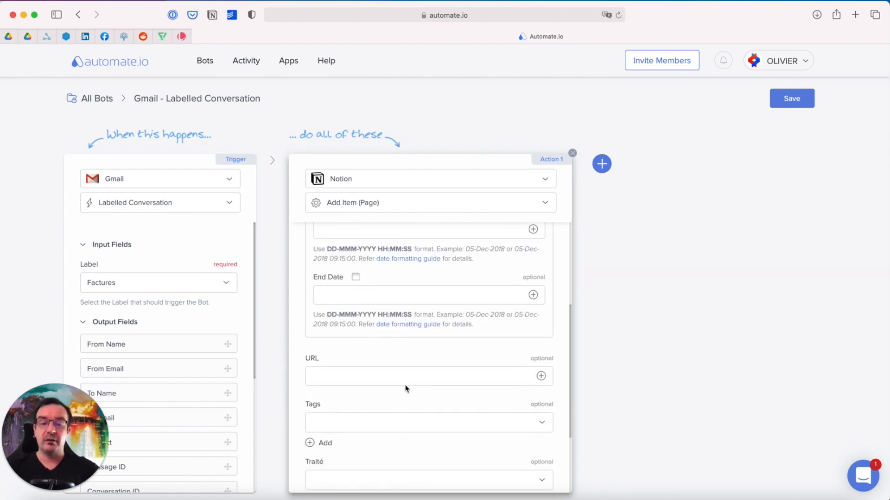
scroll(406, 389, down, 3)
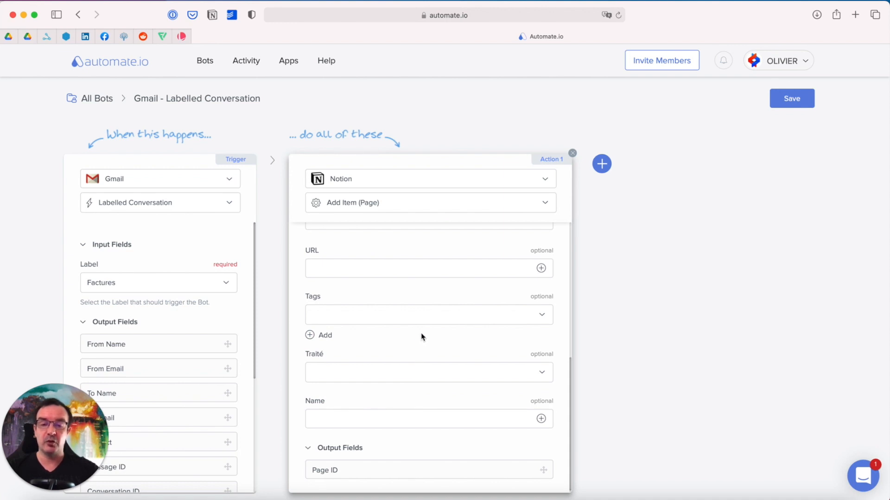
scroll(422, 337, up, 8)
scroll(422, 335, up, 1)
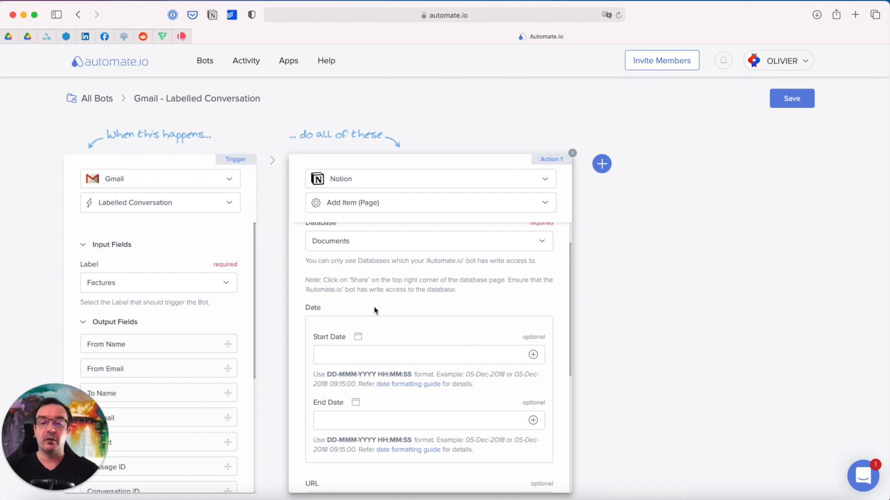
click(533, 354)
scroll(401, 447, down, 2)
scroll(401, 447, down, 1)
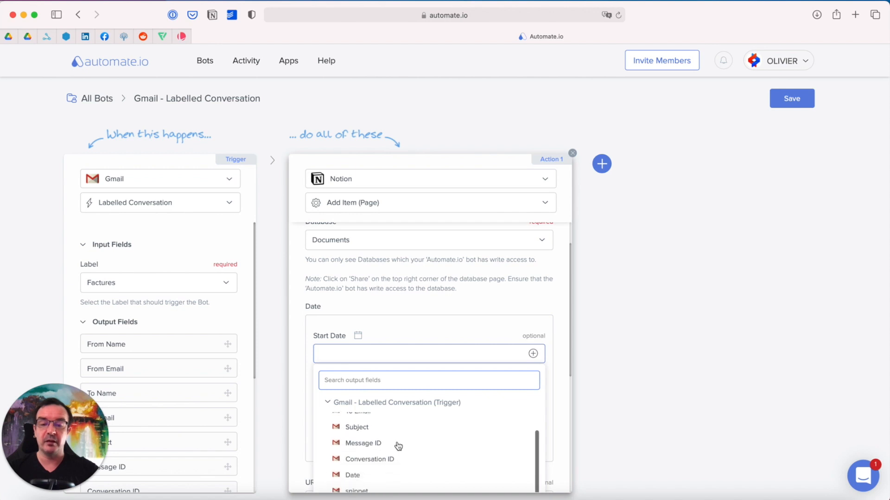
click(361, 475)
Step: Set the Notion page's Tags to Facture and its Traité property to No
scroll(441, 376, down, 5)
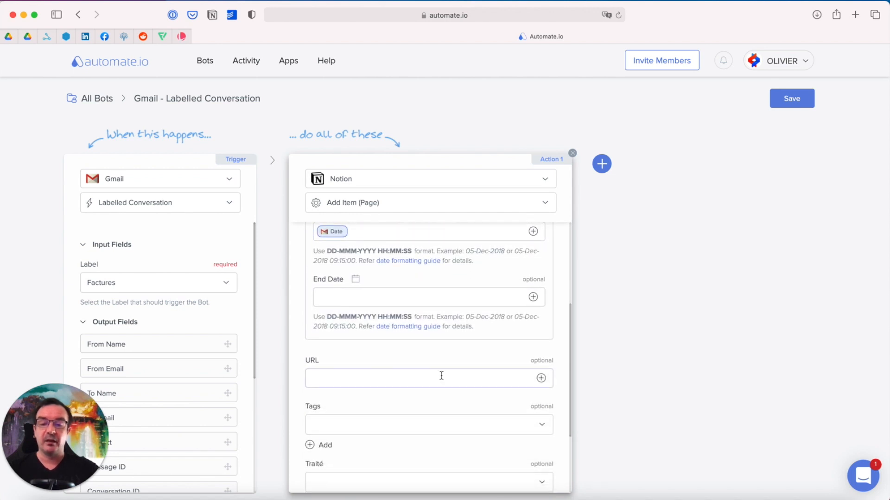
click(541, 362)
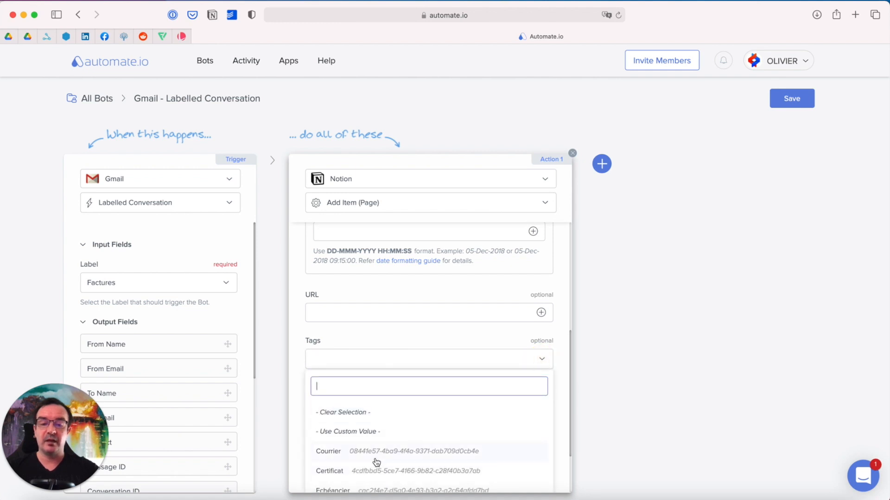
scroll(372, 461, down, 1)
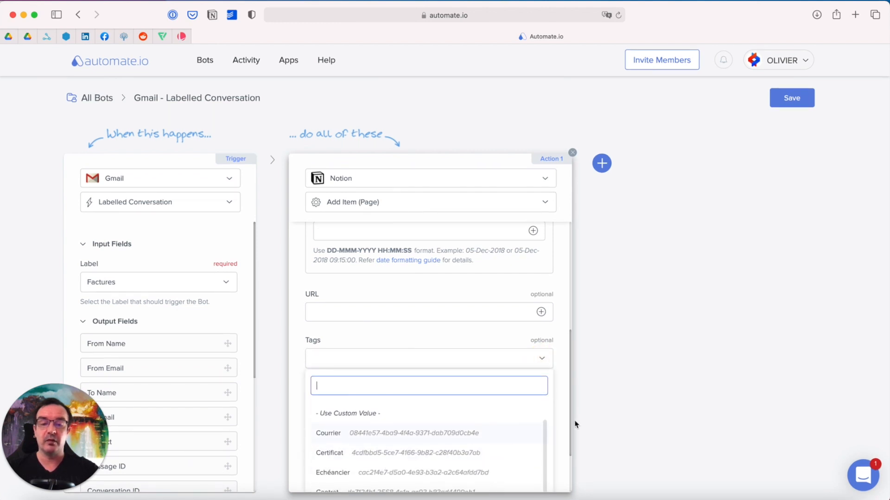
scroll(556, 423, down, 2)
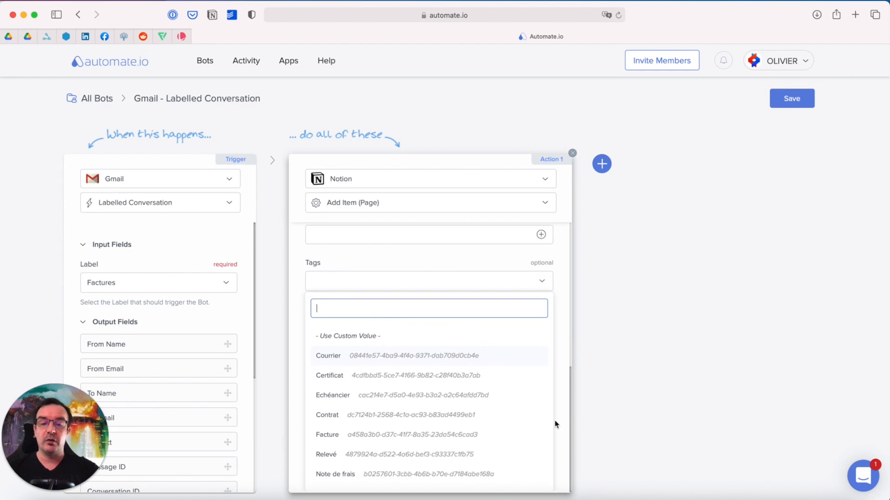
click(329, 439)
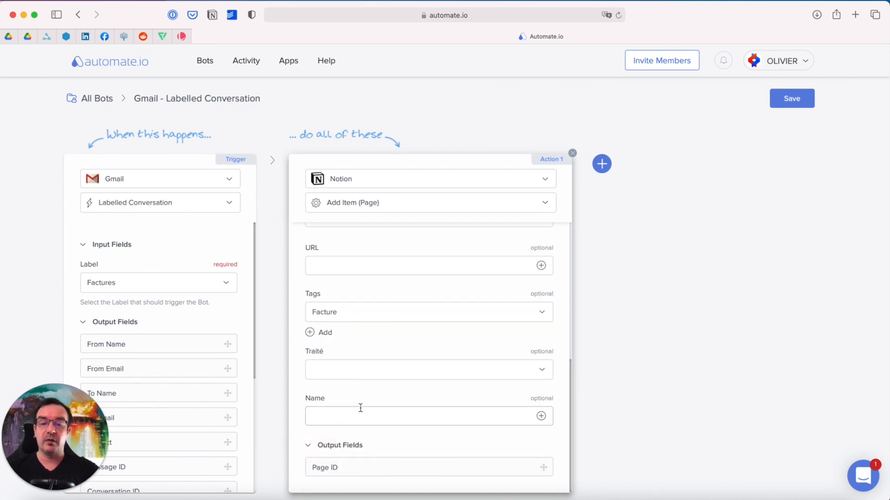
click(541, 370)
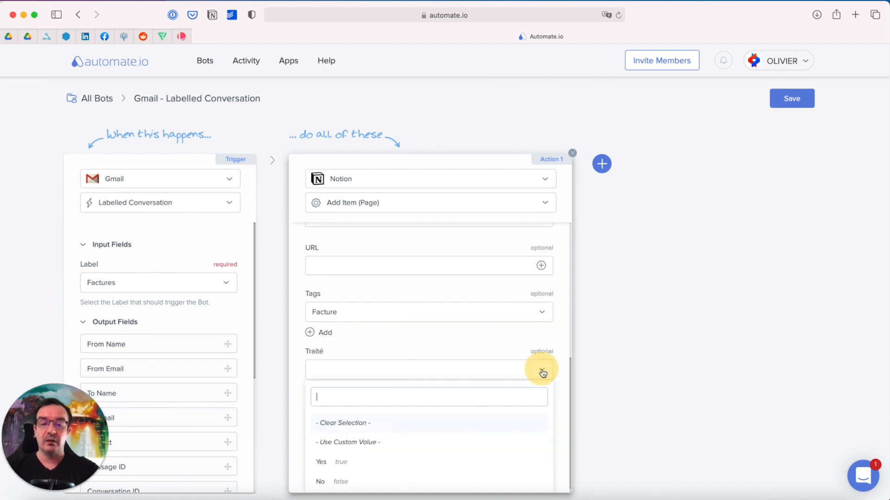
click(324, 482)
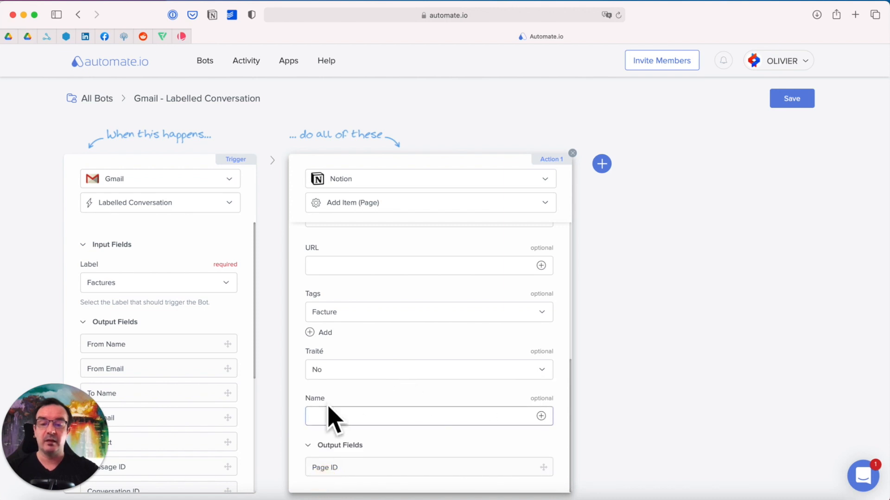
Step: Map the Notion page's Name to the Gmail trigger's Subject output
click(542, 418)
scroll(407, 480, down, 4)
scroll(454, 402, down, 2)
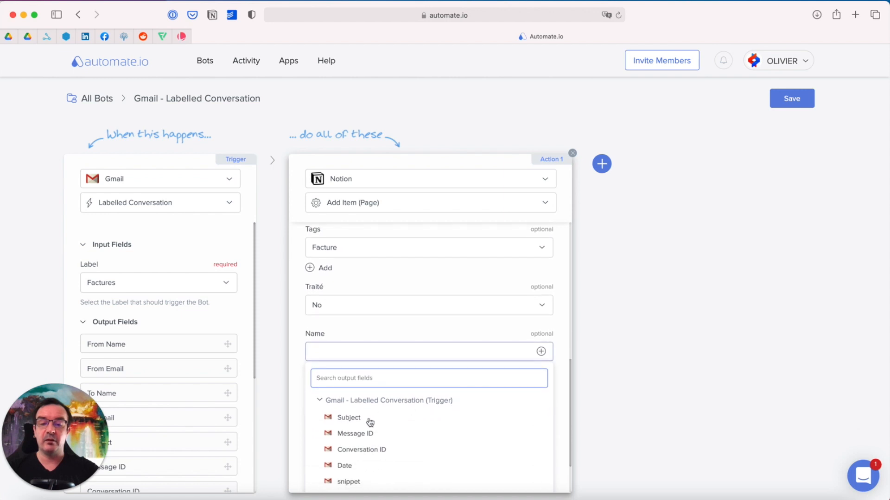
click(354, 421)
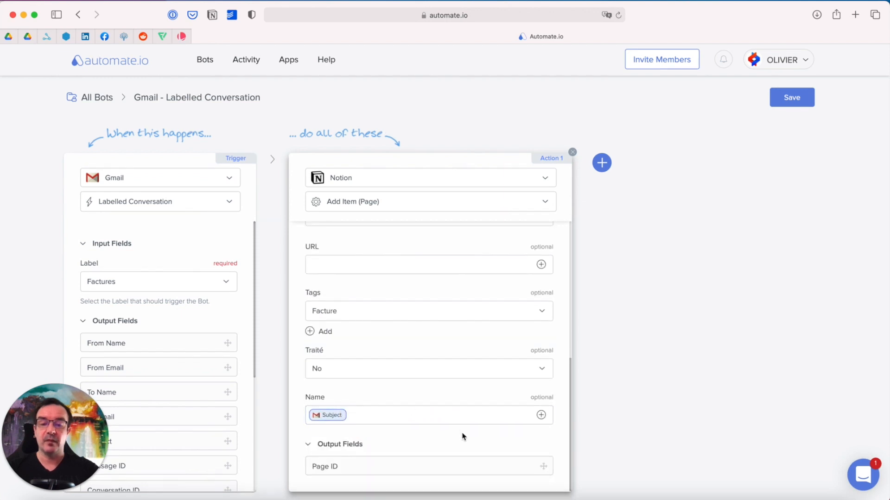
Step: Save the Gmail - Labelled Conversation bot and turn it on
click(791, 99)
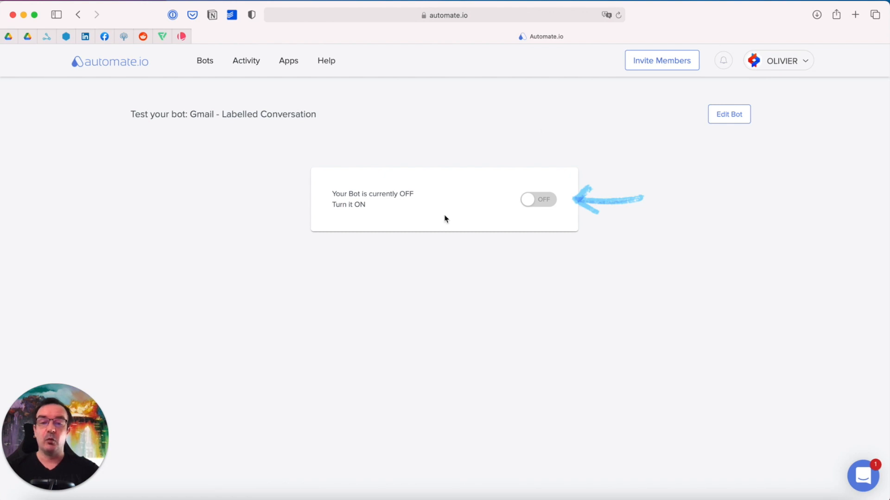
click(539, 200)
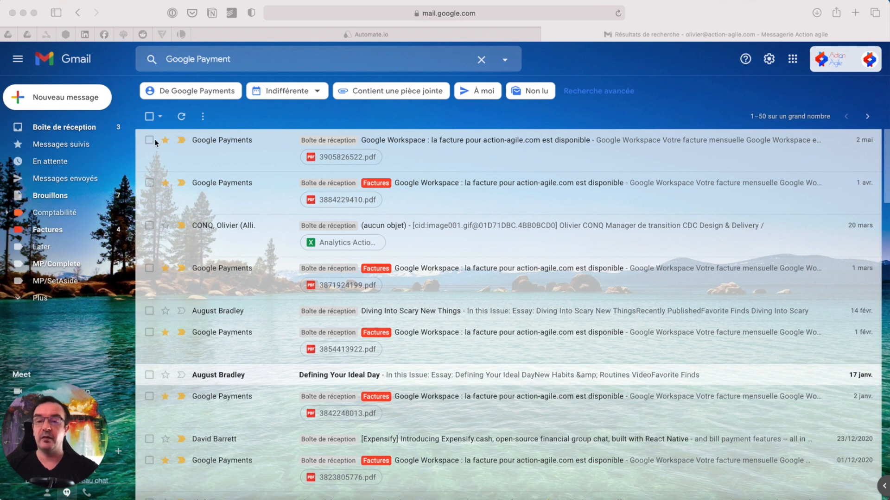
Step: Apply the Factures label to the 2 May Google Payments invoice email in Gmail
click(243, 141)
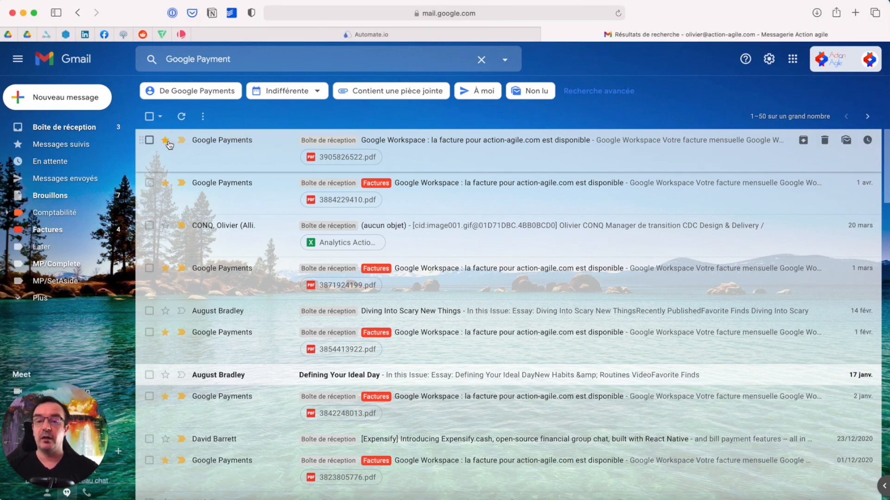
click(149, 140)
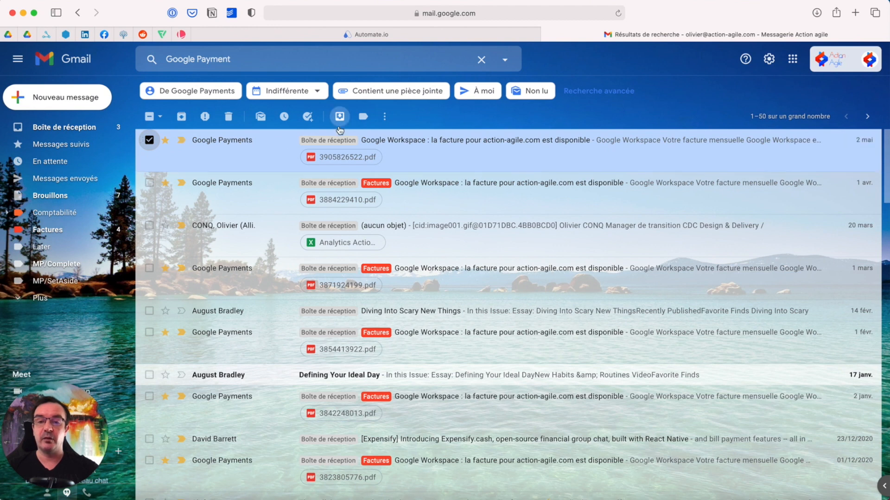
right_click(268, 158)
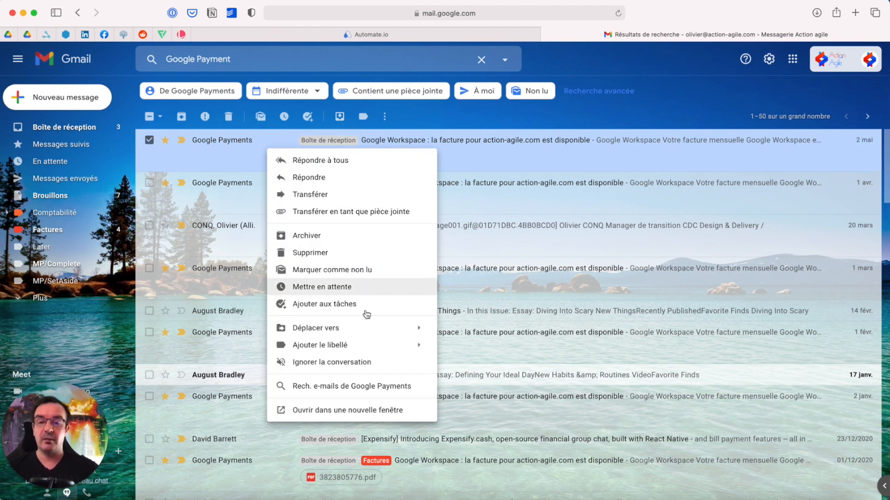
mouse_move(380, 352)
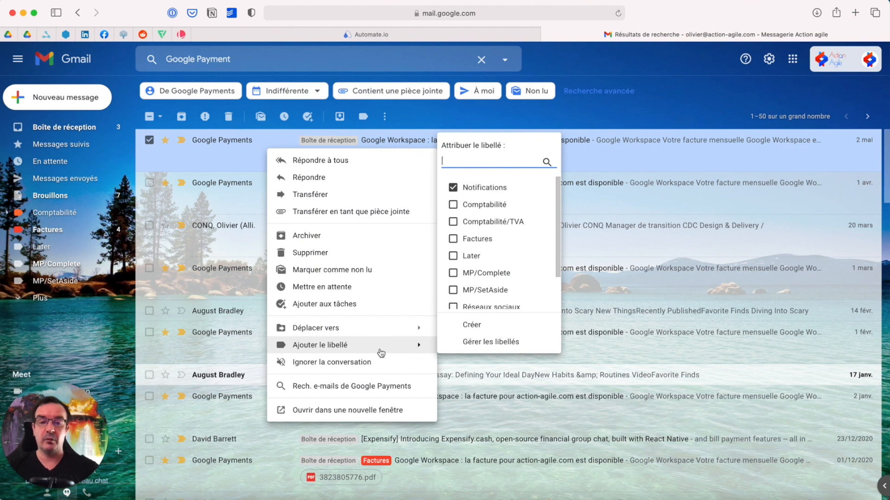
click(453, 239)
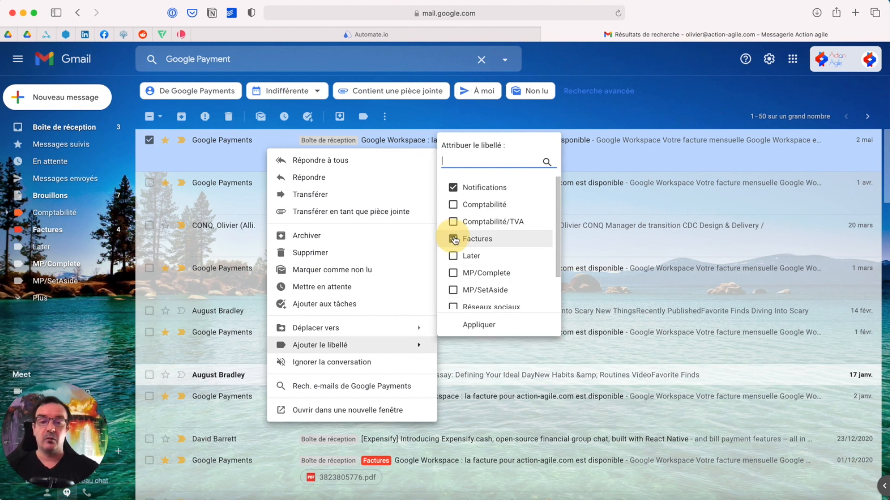
click(488, 324)
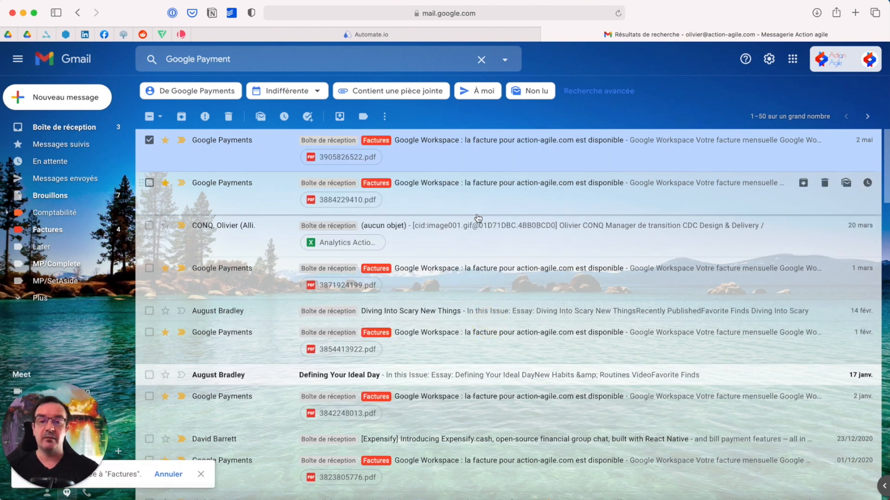
Step: Switch to Automate.io, run the bot's live-data test and open its activity
click(433, 37)
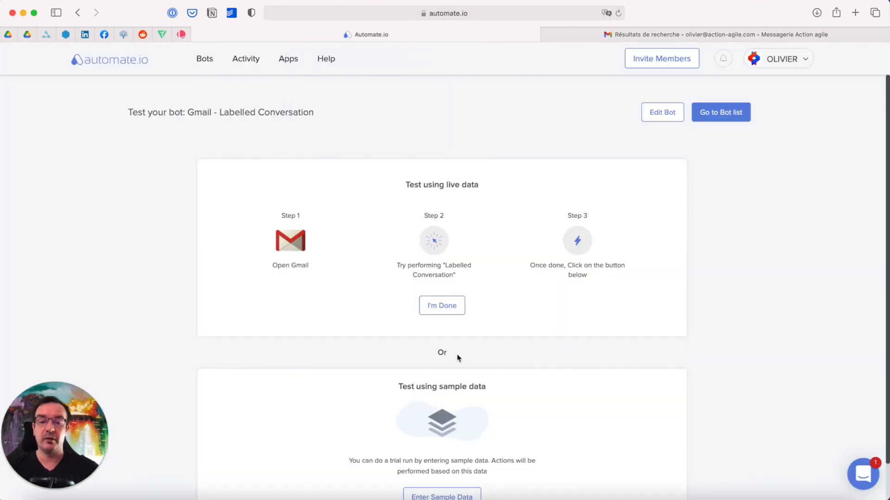
click(446, 308)
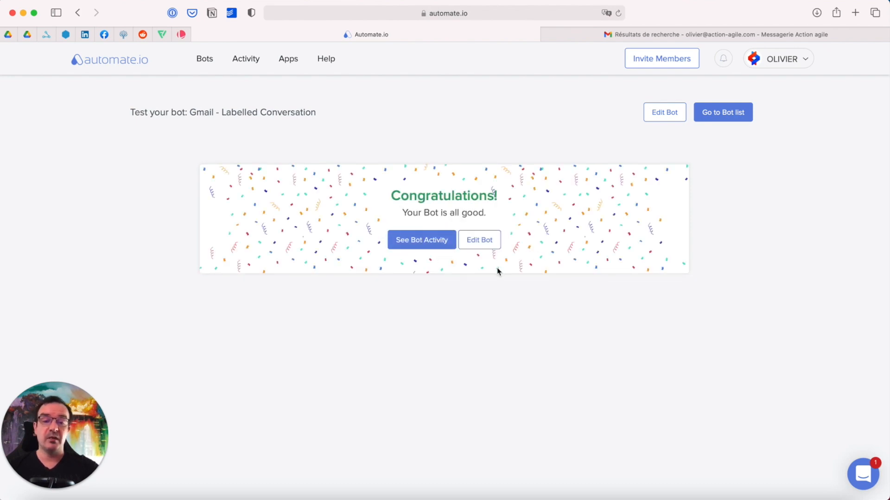
click(429, 246)
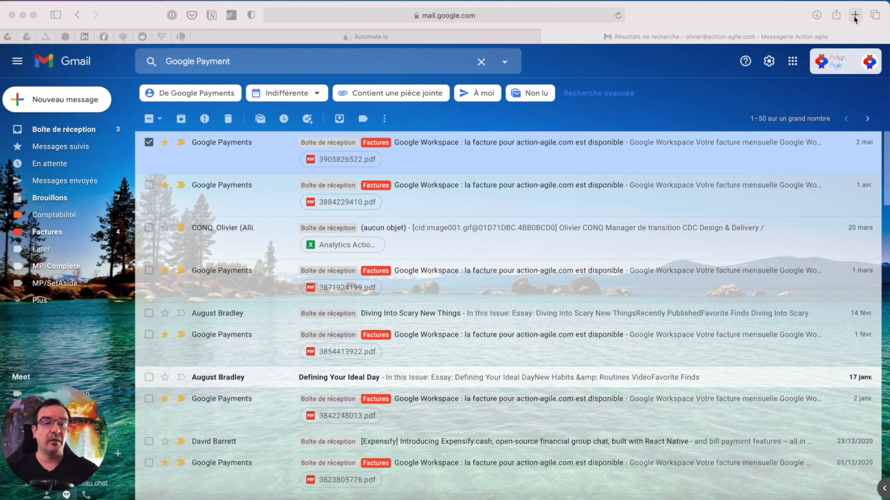
Step: Open Notion in a new browser tab and examine the Google Workspace invoice page in the Documents database
click(855, 16)
text(notion.so)
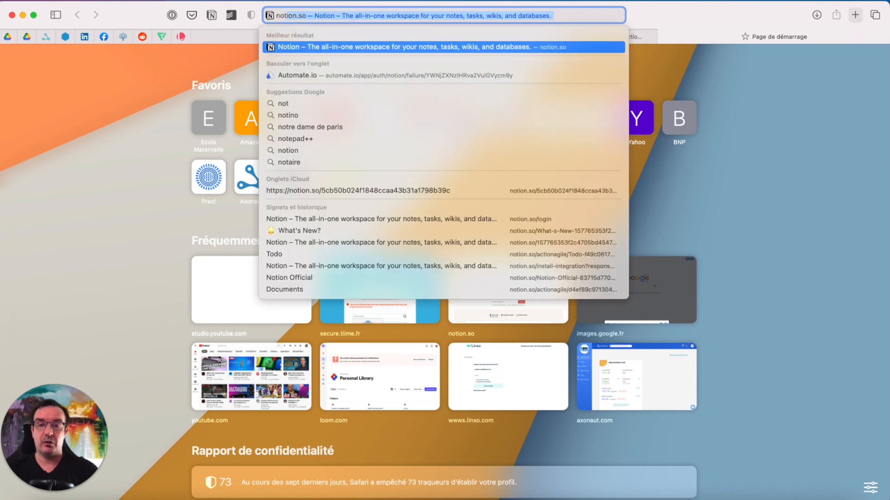
key(Return)
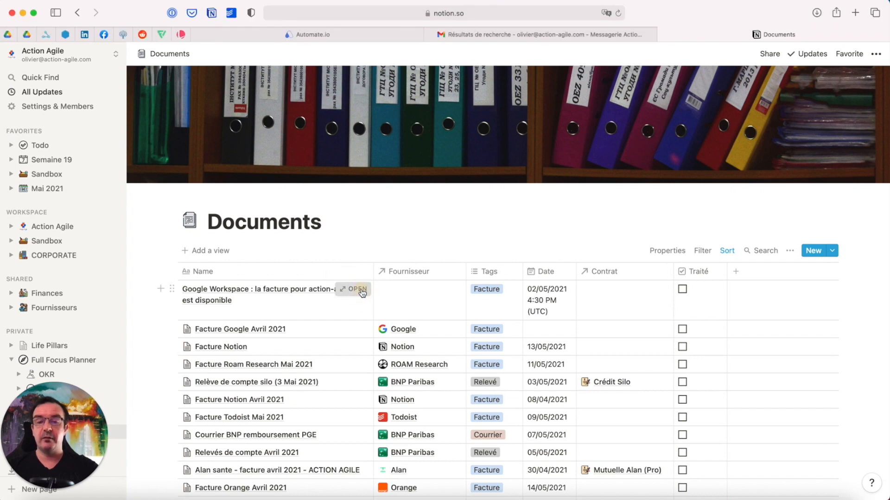
click(359, 290)
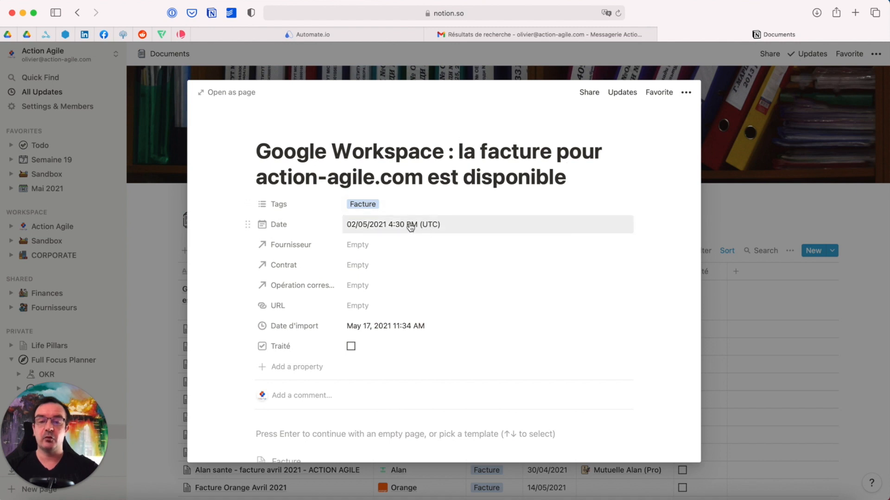
scroll(465, 230, down, 5)
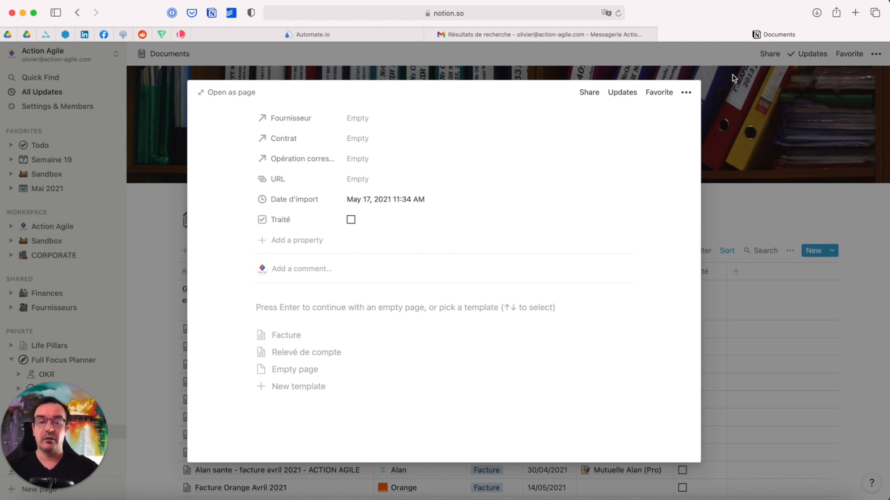
click(718, 70)
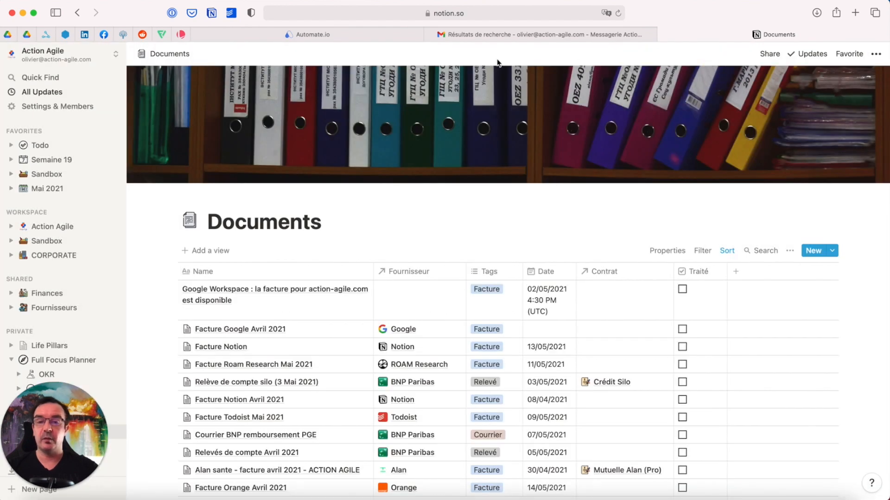
Step: Reopen the Gmail - Labelled Conversation bot in Automate.io and add a second Notion action, Add Page Content
click(359, 37)
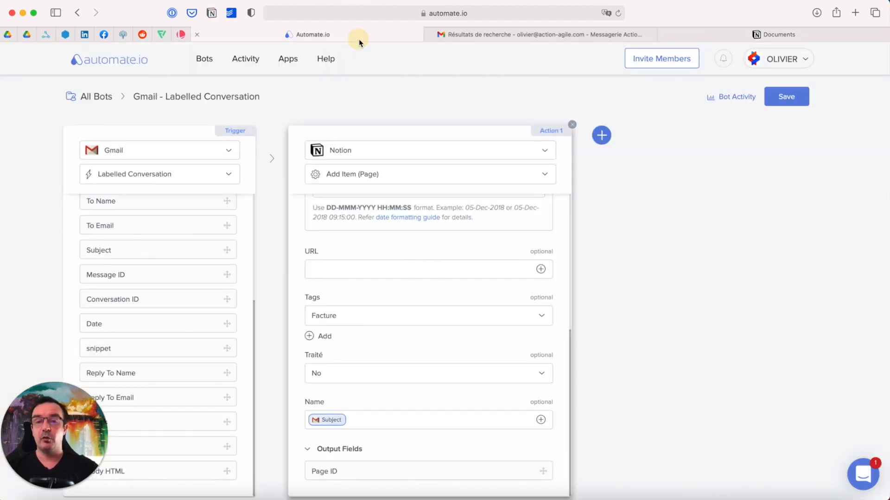
click(202, 61)
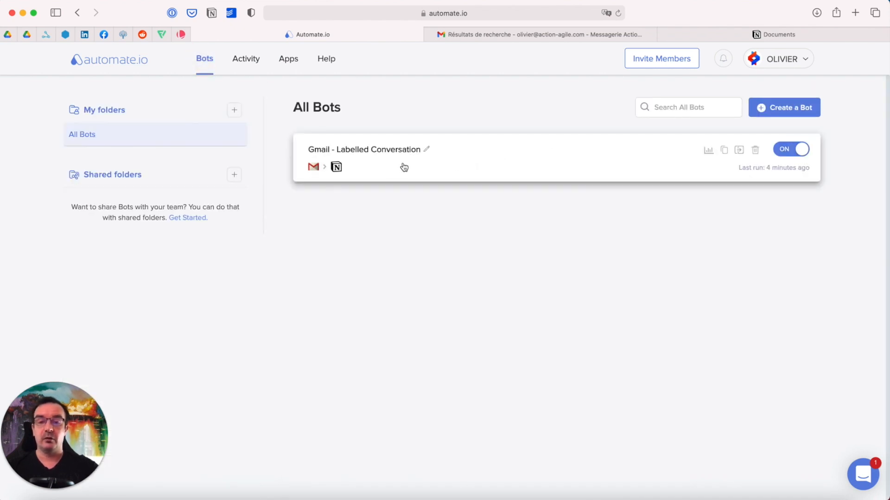
click(404, 167)
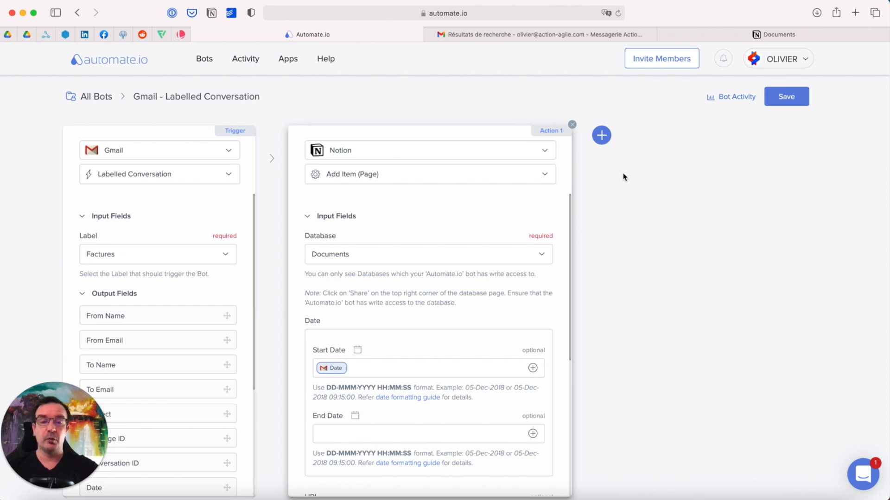
click(602, 135)
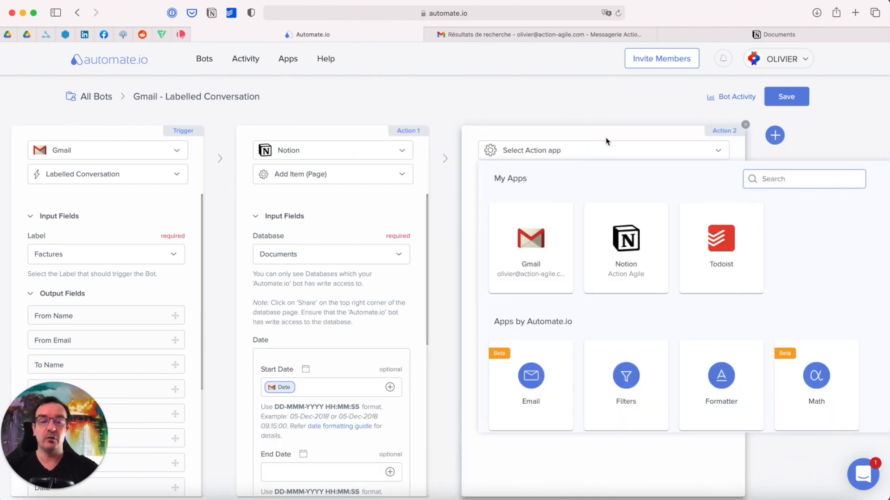
click(625, 253)
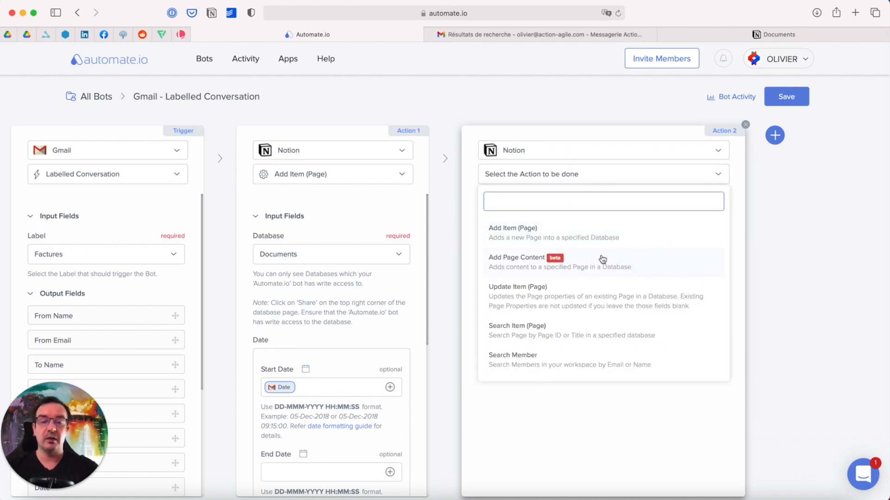
click(528, 262)
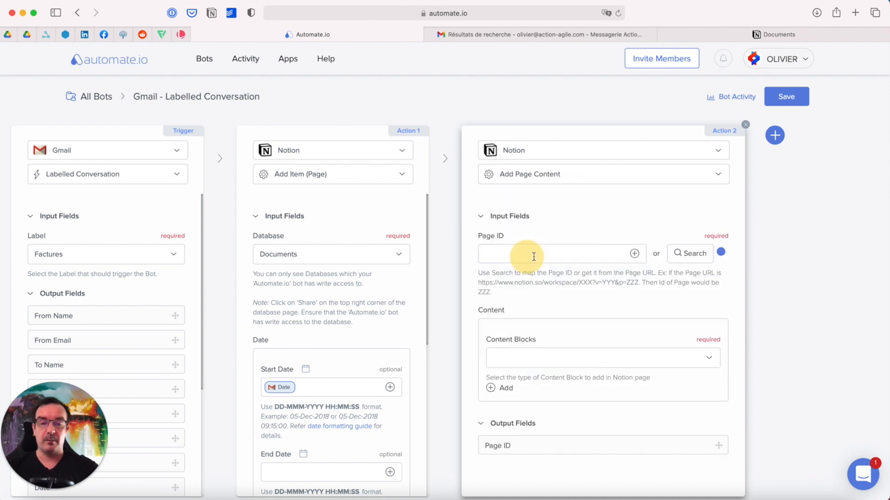
Step: Map the Add Page Content action's Page ID to the Add Item action's Page ID and choose Paragraph as content block
click(634, 254)
click(521, 319)
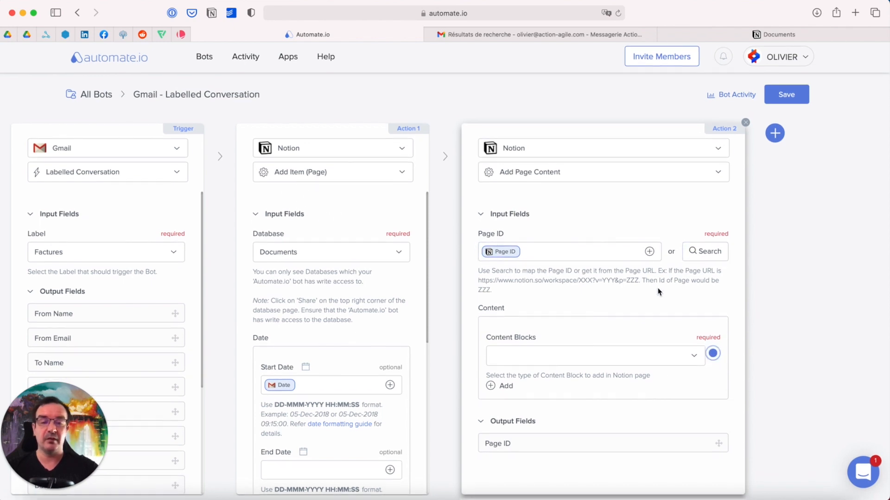
click(693, 361)
scroll(621, 444, down, 3)
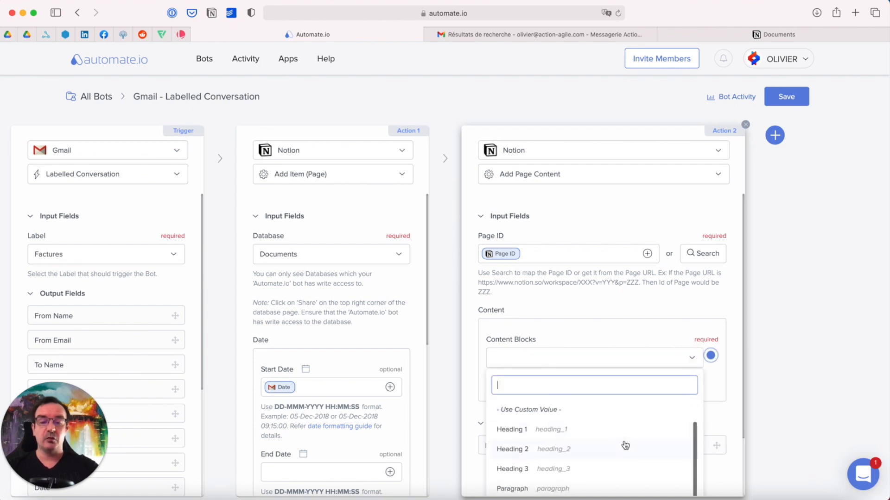
scroll(706, 422, down, 1)
scroll(706, 422, down, 3)
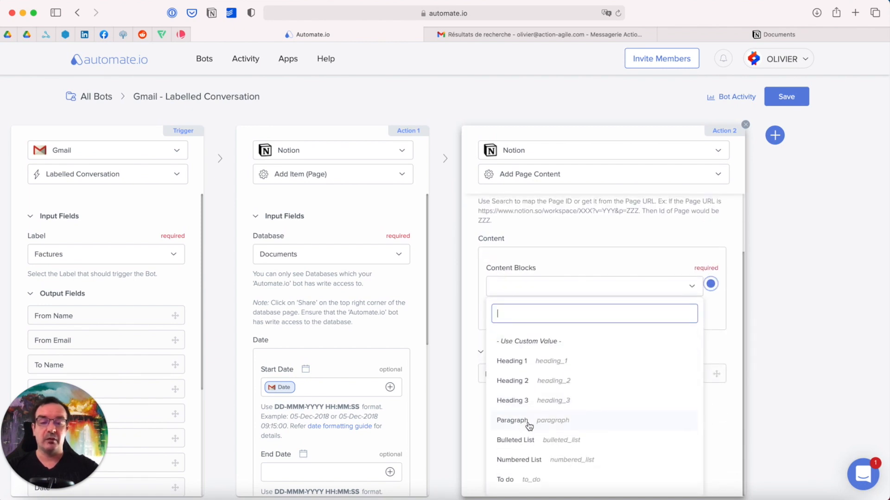
click(602, 419)
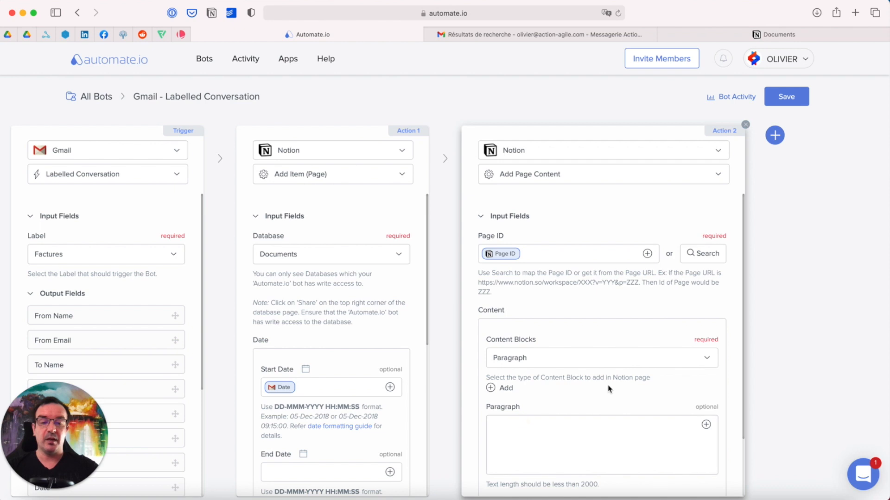
Step: Map the Paragraph content to the Gmail trigger's Body output and save the bot
click(706, 425)
scroll(643, 453, down, 10)
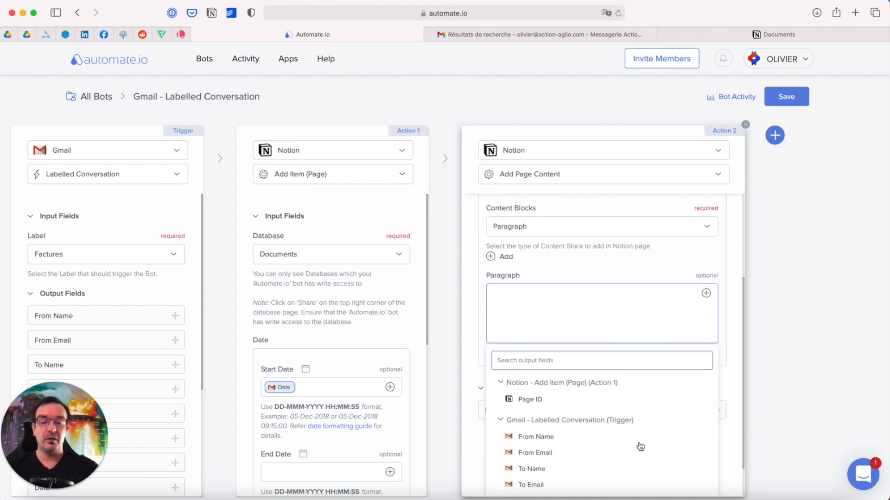
scroll(647, 447, down, 3)
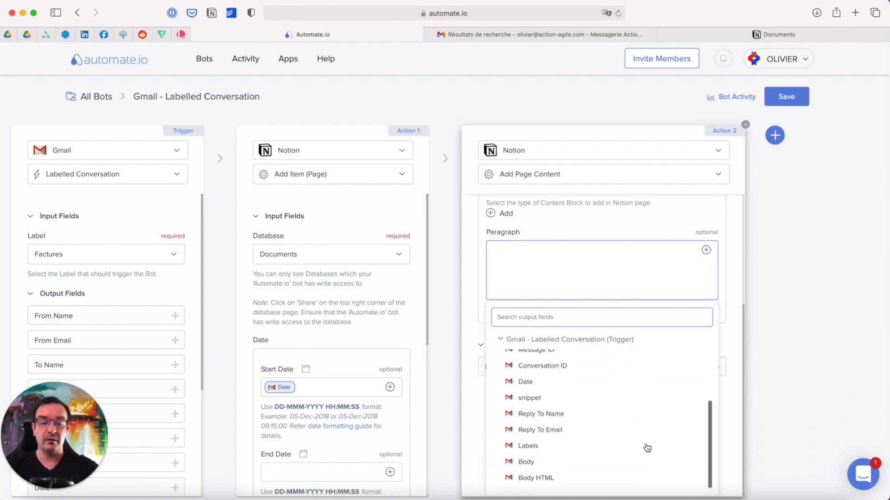
click(530, 461)
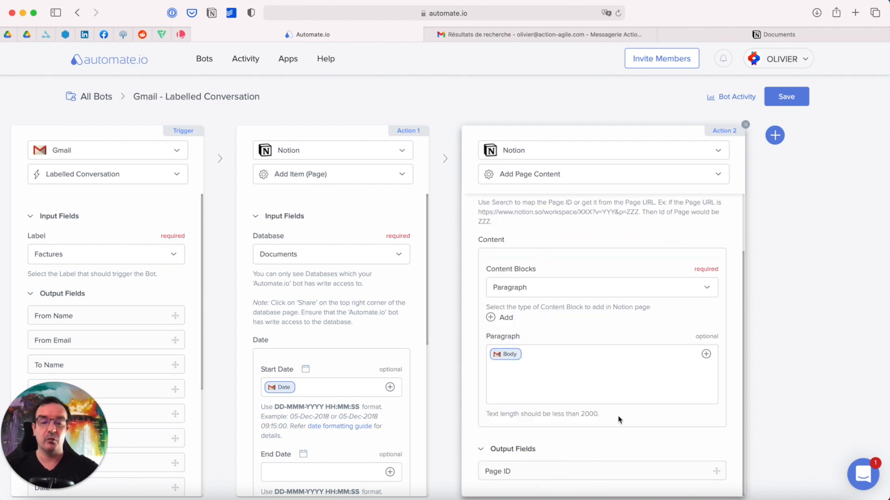
click(802, 98)
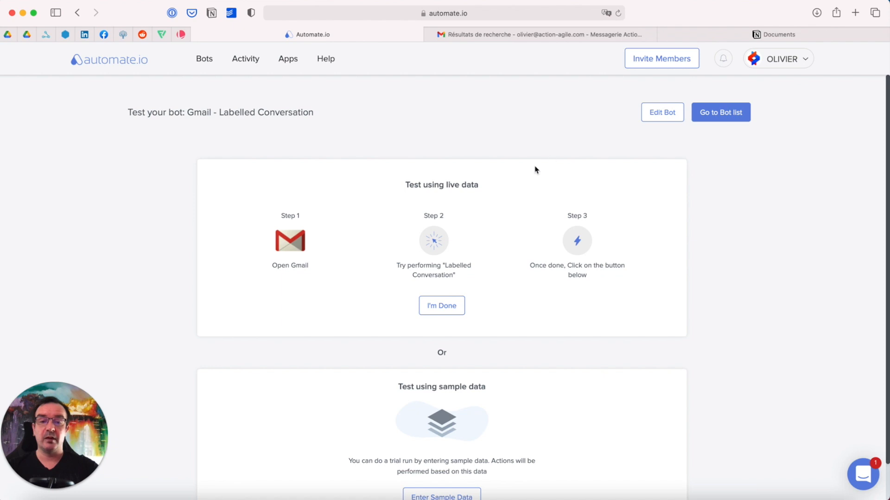
Step: Switch to Gmail and remove the Factures label from the 2 May Google Payments email
click(535, 35)
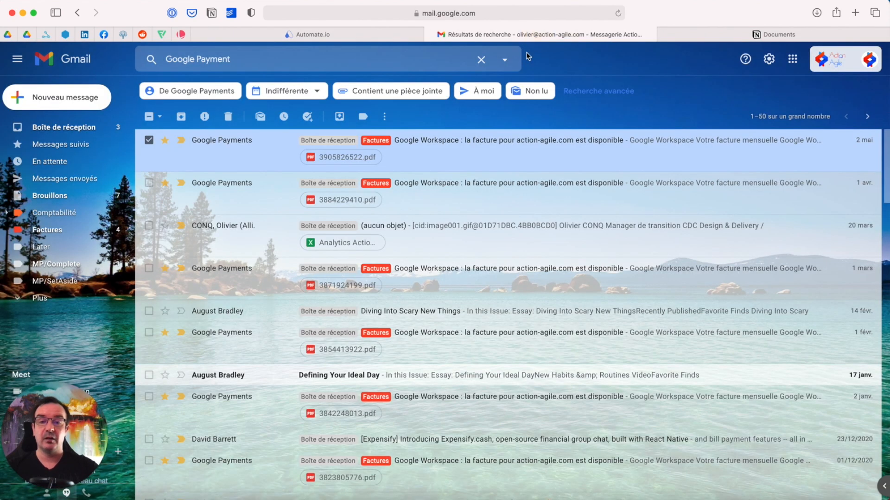
right_click(271, 144)
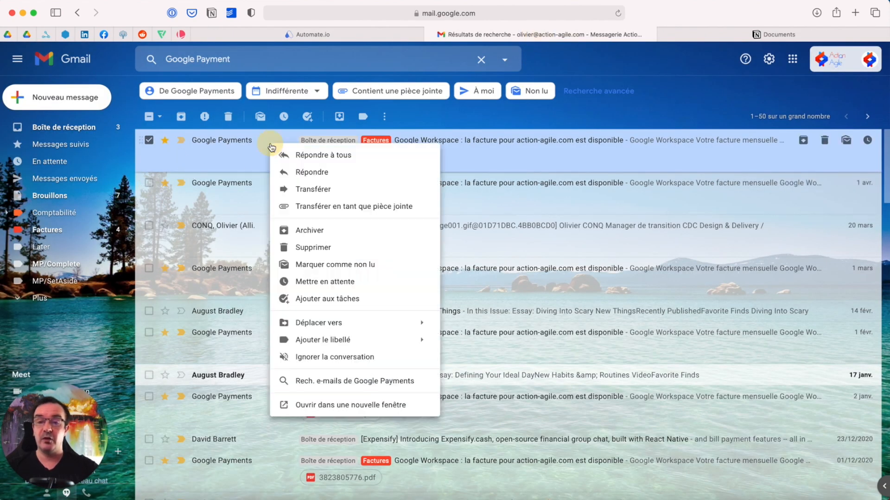
mouse_move(395, 343)
click(477, 182)
click(484, 319)
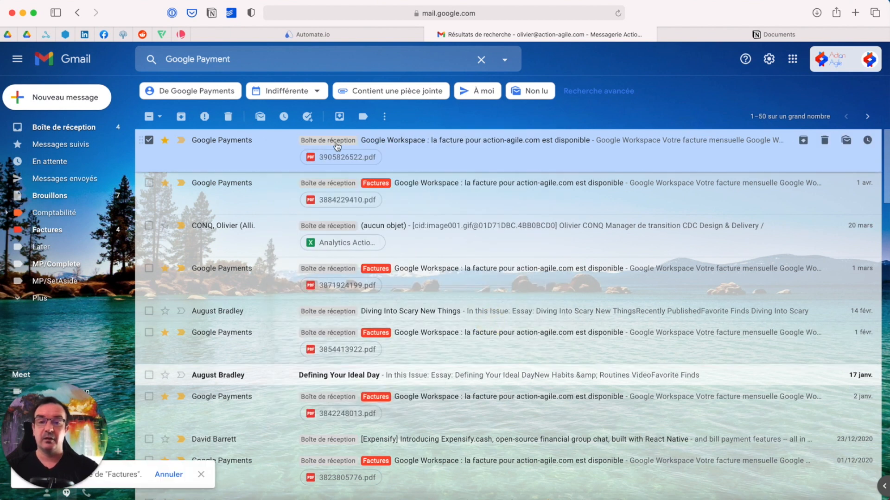
Step: Reapply the Factures label to the 2 May Google Payments email and run the live-data test in Automate.io
right_click(412, 145)
mouse_move(485, 346)
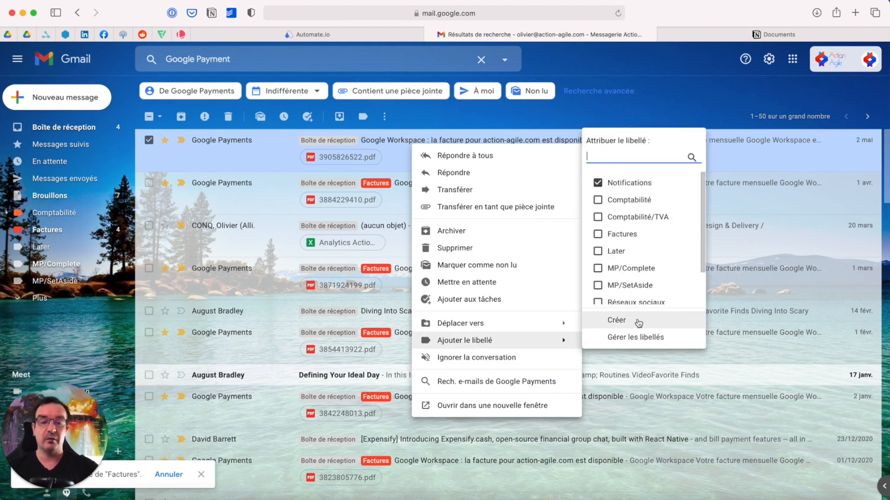
click(598, 235)
click(636, 319)
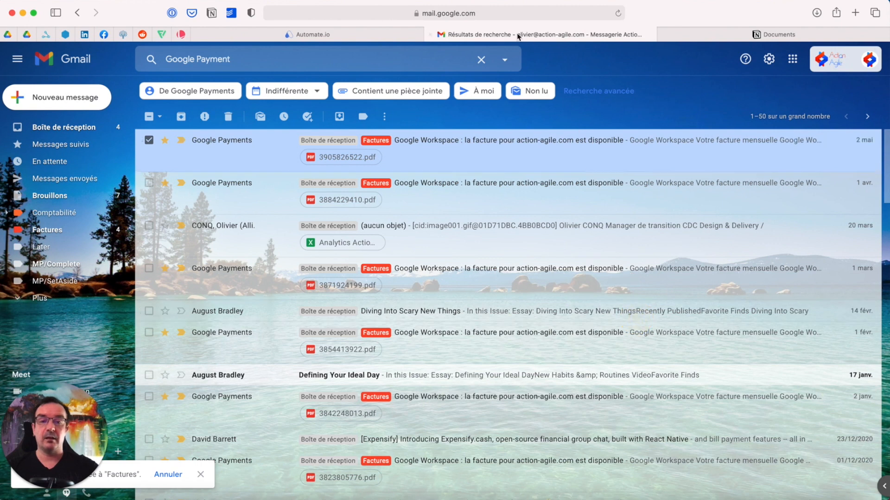
click(369, 35)
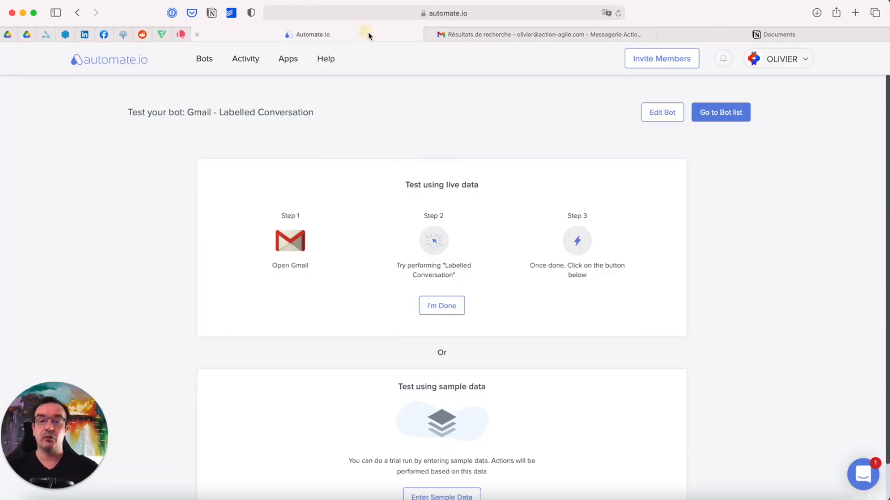
click(445, 310)
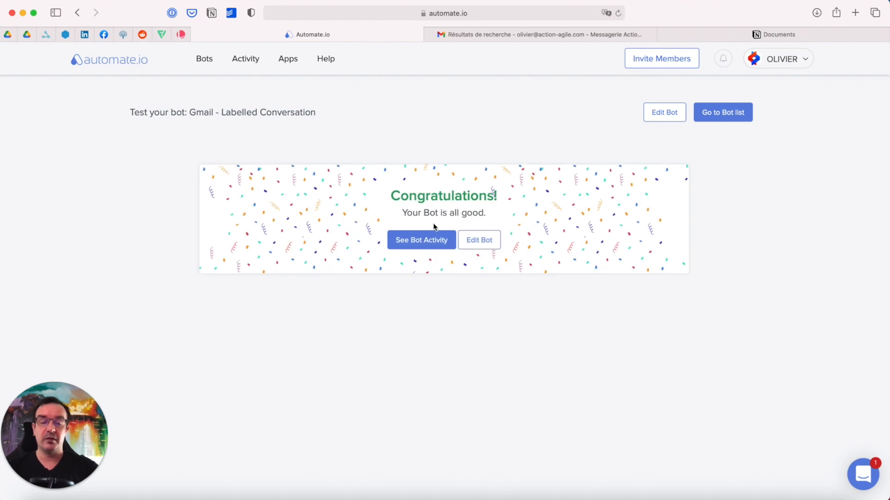
Step: Switch to the Notion Documents database, open the first Google Workspace invoice page and read through its imported email body
click(739, 36)
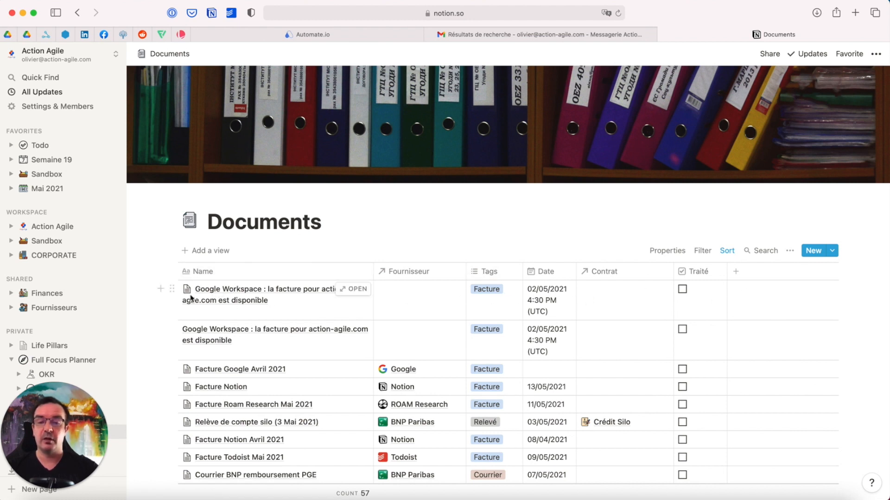
click(357, 289)
scroll(503, 323, down, 5)
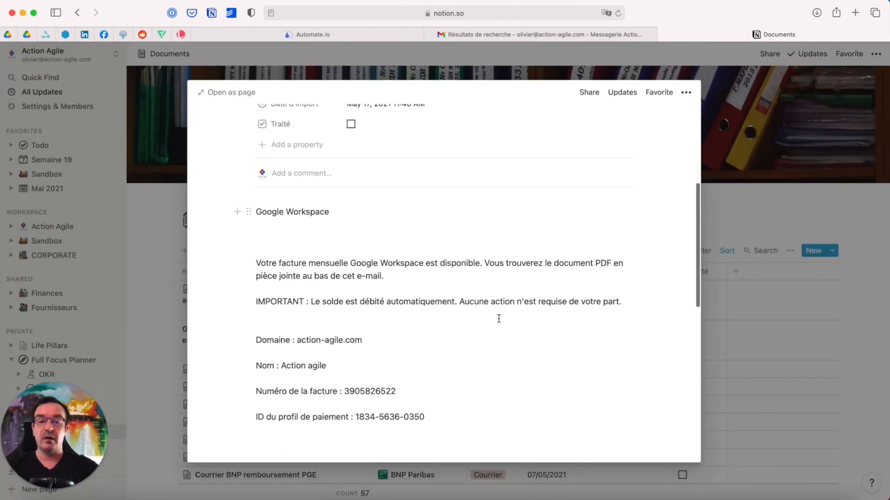
scroll(499, 319, down, 4)
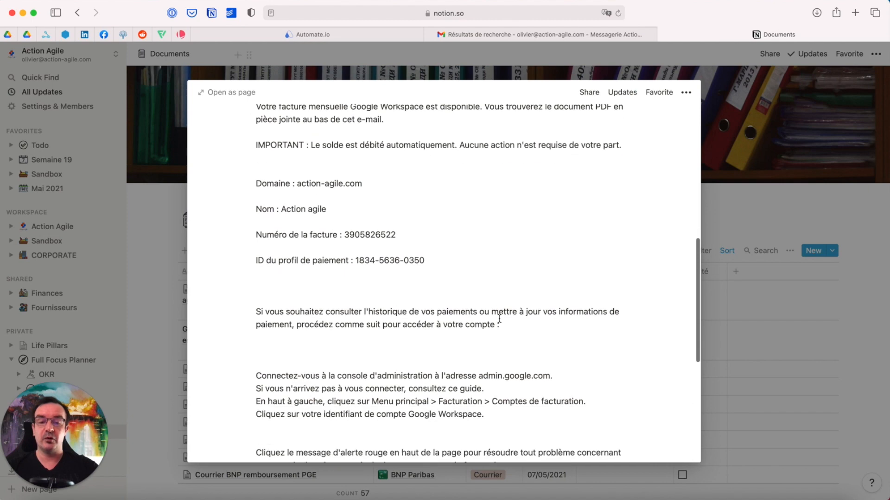
scroll(499, 320, down, 2)
scroll(499, 318, down, 5)
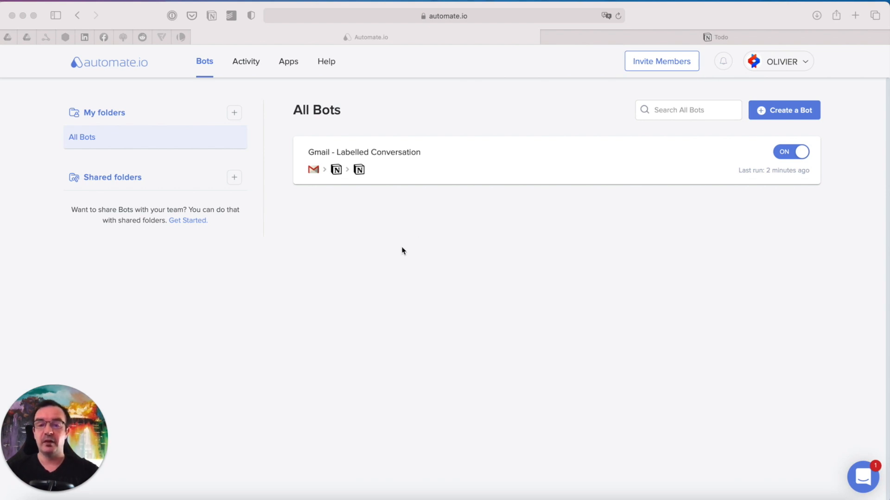
Step: Create a new bot in Automate.io with Todoist as the trigger app and New Task as the trigger event
click(790, 112)
click(791, 112)
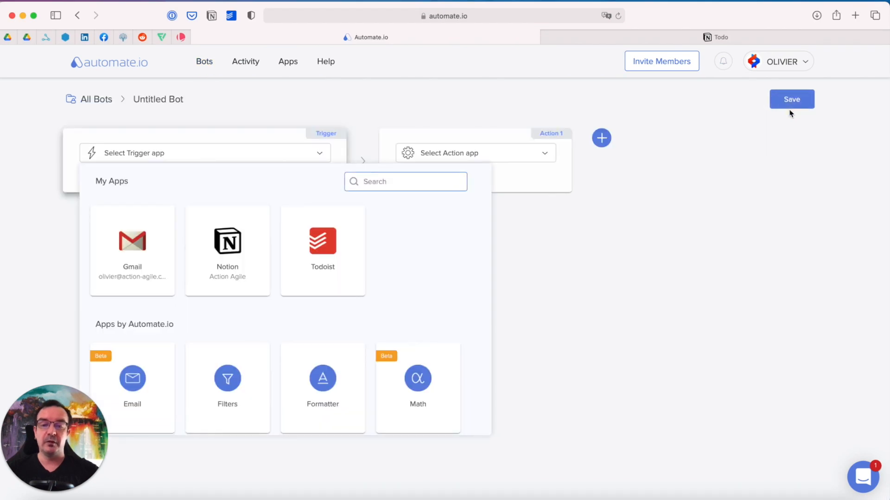
click(320, 249)
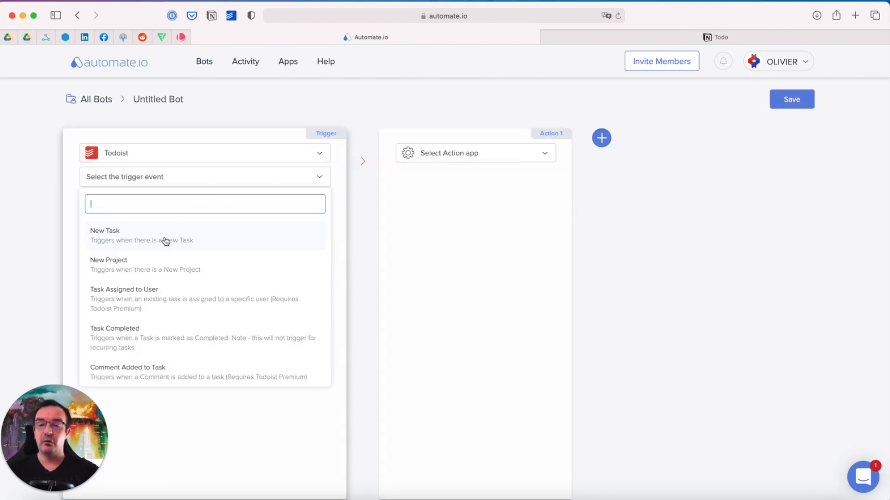
click(131, 237)
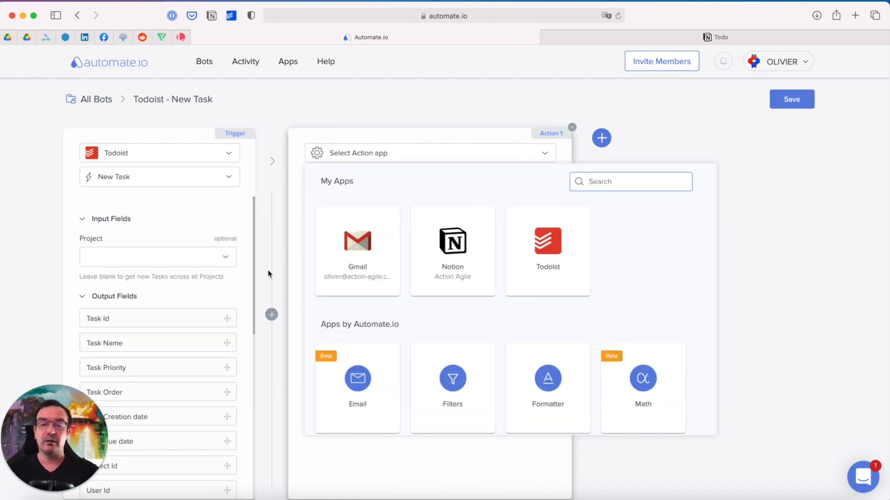
Step: Set the first action to Notion's Add Item (Page) and choose Todo as the database
click(461, 256)
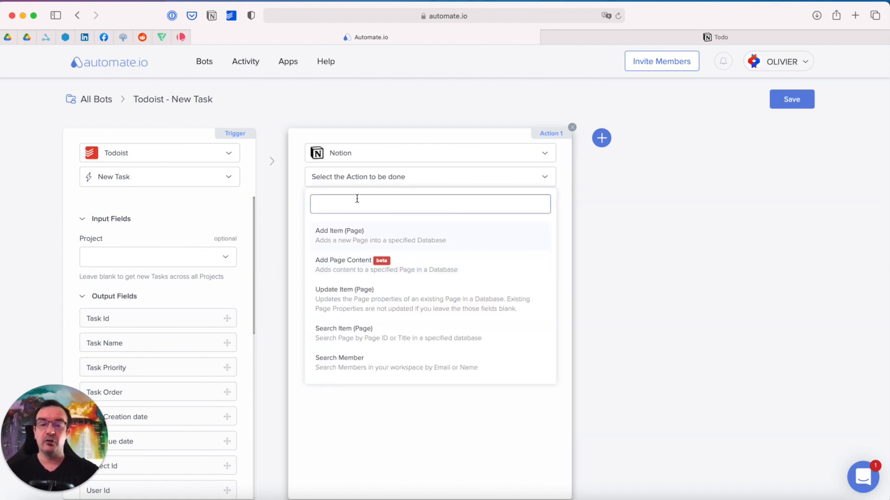
click(344, 237)
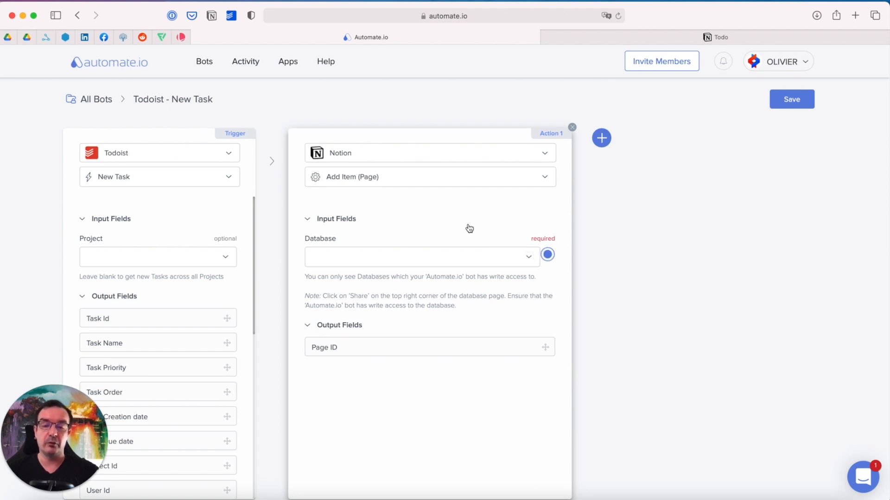
click(529, 257)
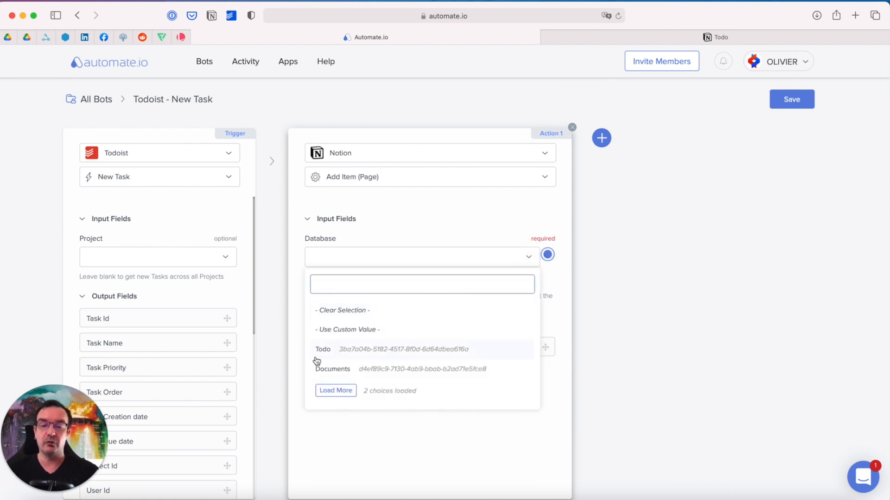
click(338, 354)
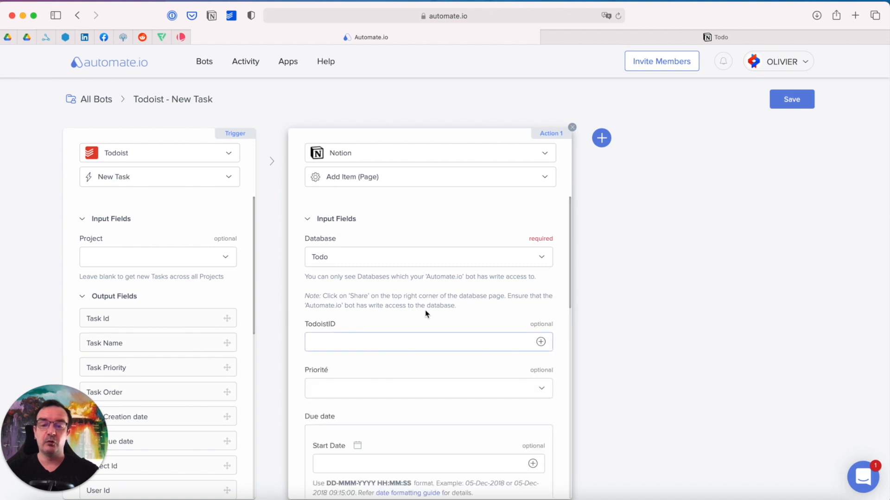
Step: Map the TodoistID property to the trigger's Task Id output and leave Priorité without a selection
scroll(467, 293, down, 4)
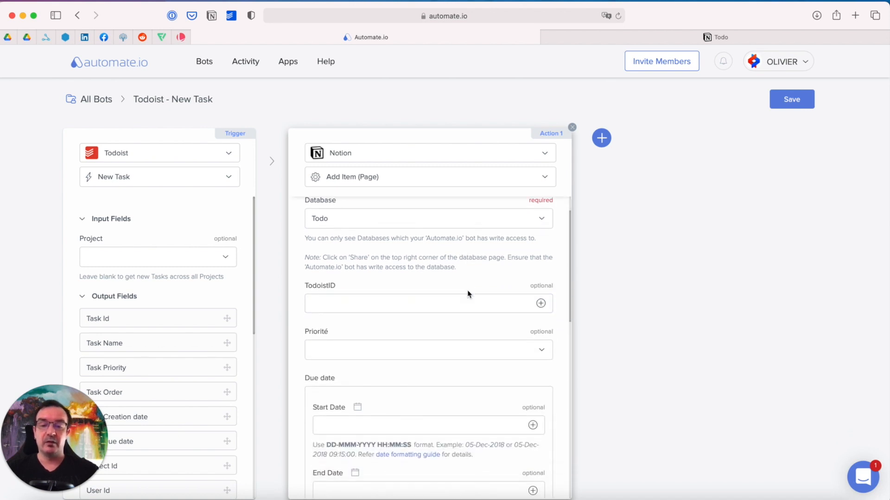
scroll(467, 292, up, 2)
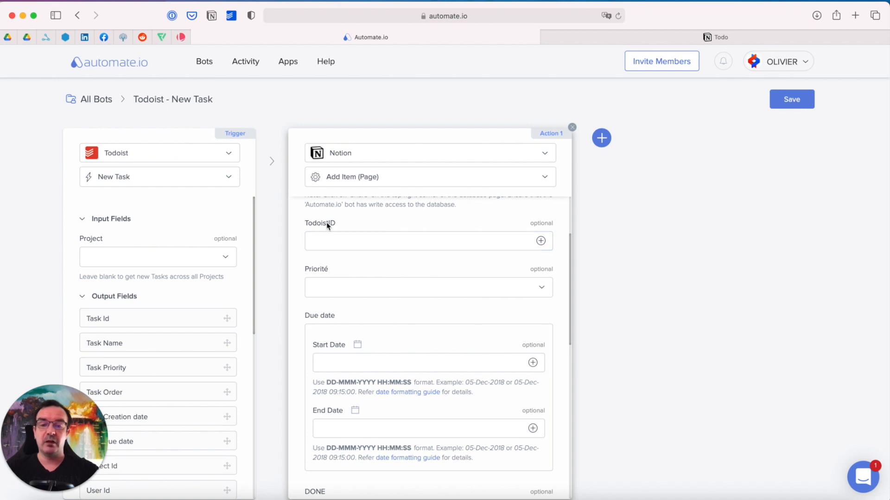
click(540, 240)
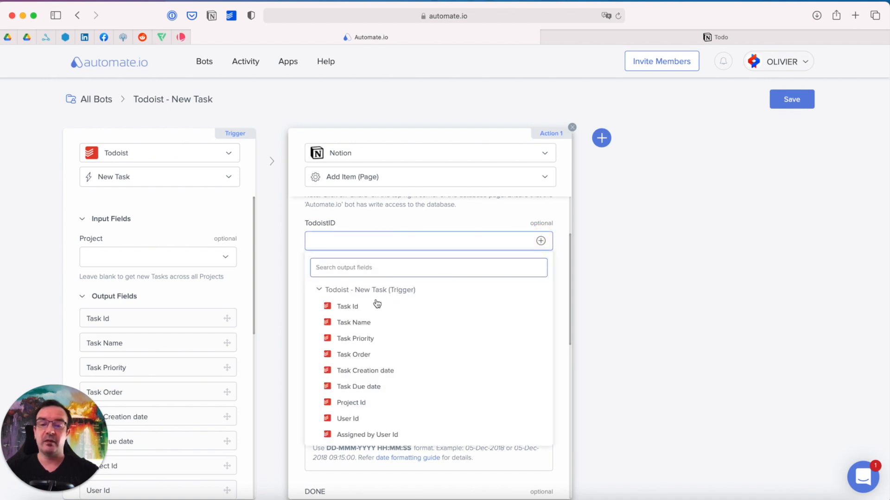
click(363, 308)
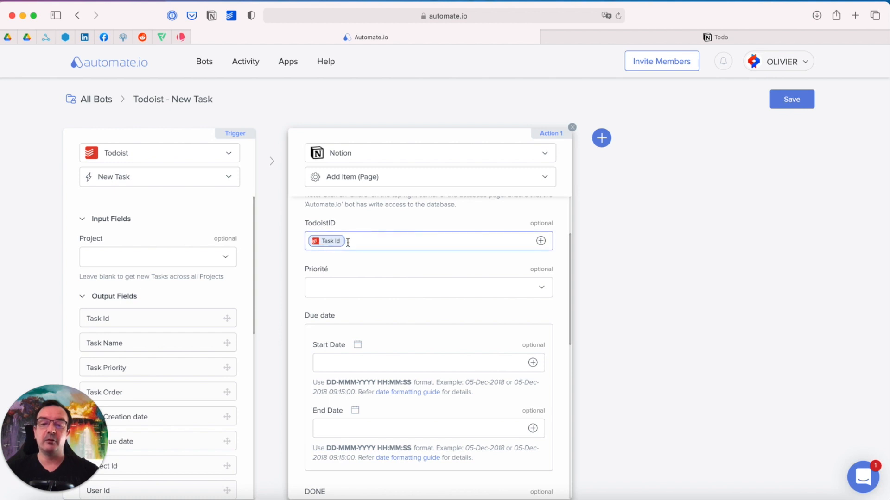
click(542, 288)
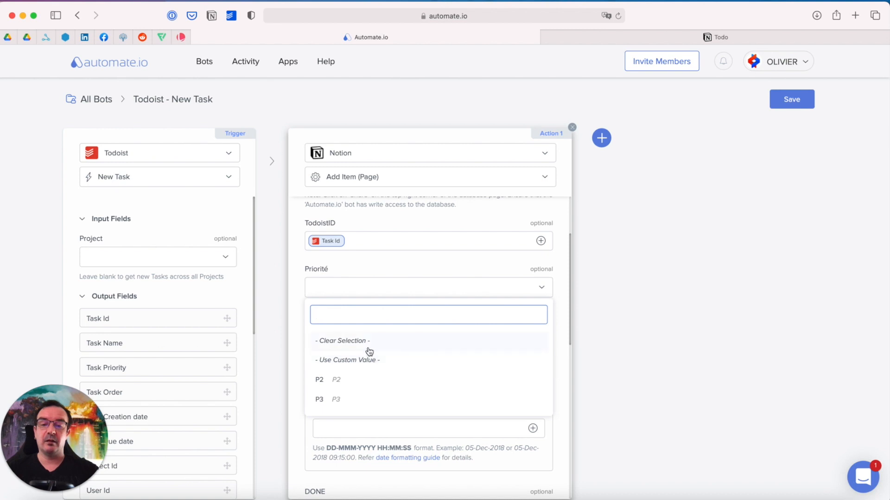
click(663, 308)
Step: Map the Due date's Start Date to the trigger's Task Due date output
scroll(437, 327, down, 1)
scroll(438, 328, down, 4)
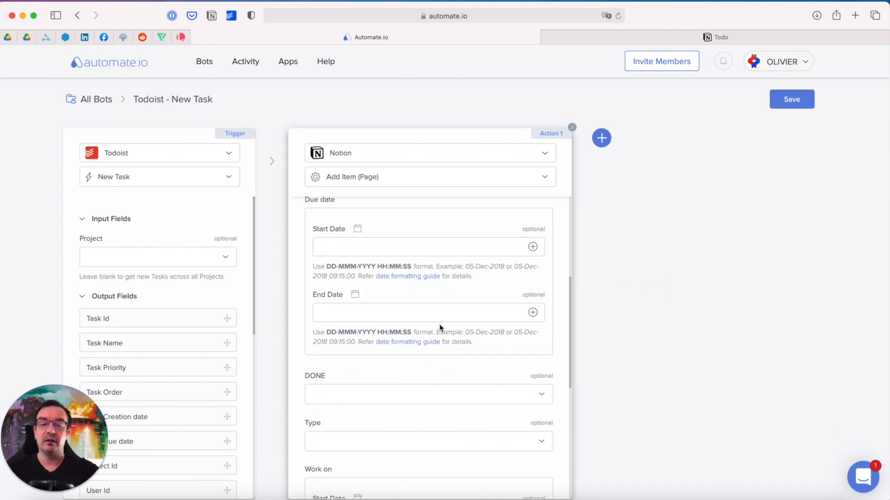
click(531, 249)
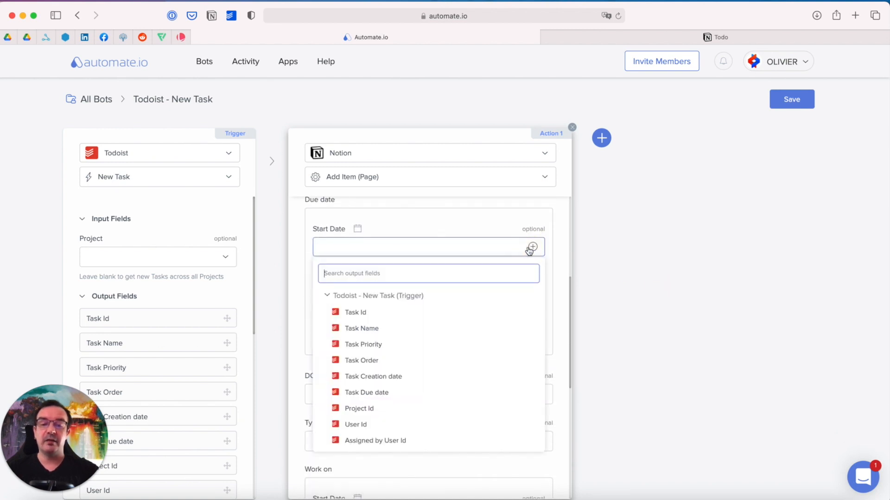
click(372, 396)
click(480, 308)
Step: Set the Notion item's DONE property to No and its Type to Tâche
scroll(478, 308, down, 3)
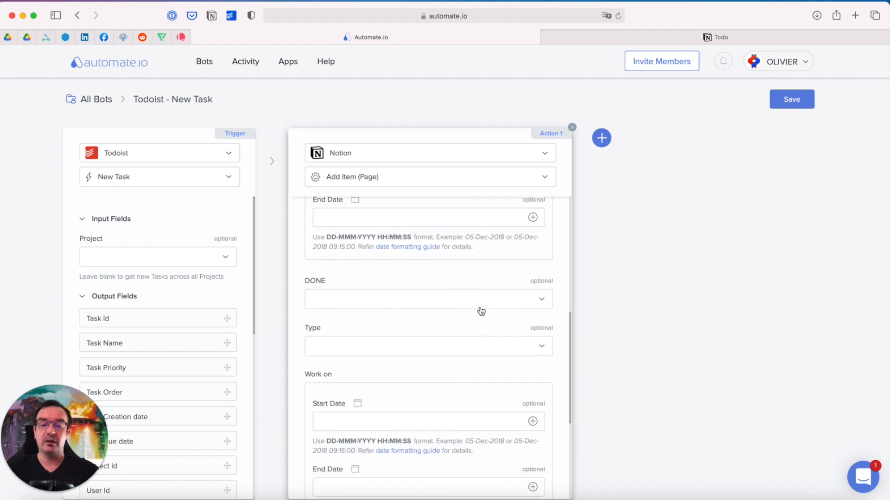
click(549, 299)
click(336, 410)
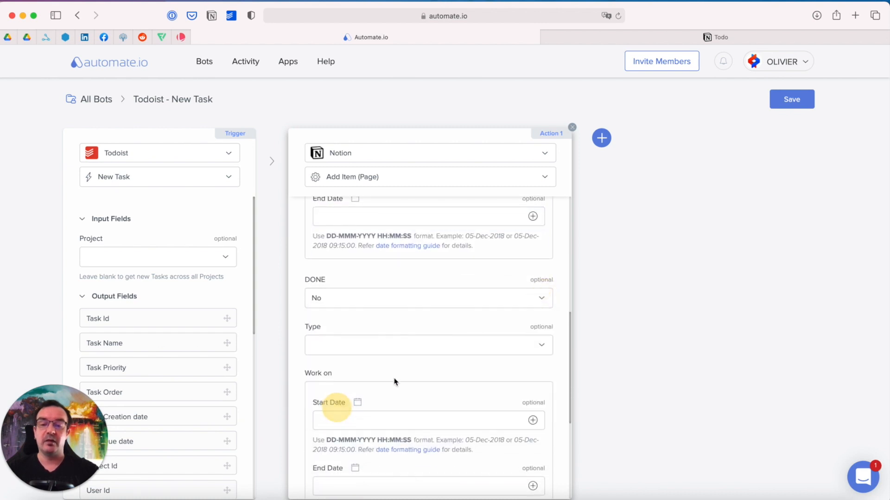
click(546, 349)
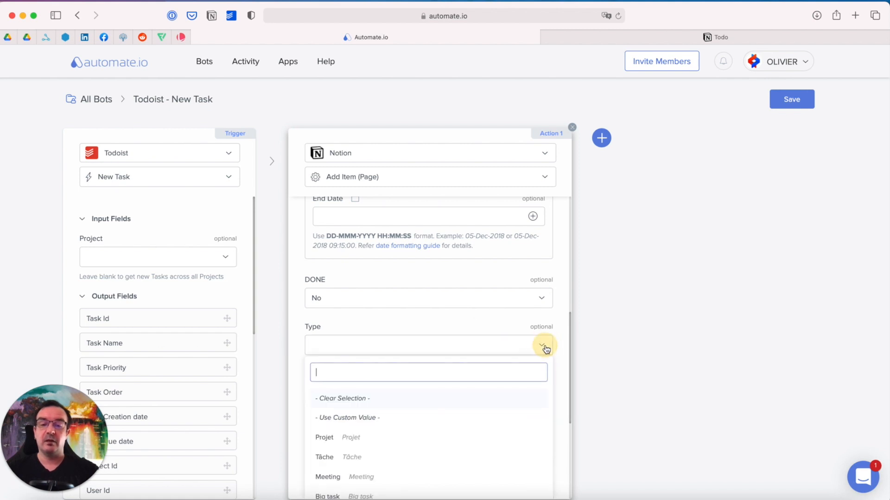
click(334, 463)
Step: Map the Notion item's Name to the trigger's Task Name output and save the bot
scroll(490, 383, down, 4)
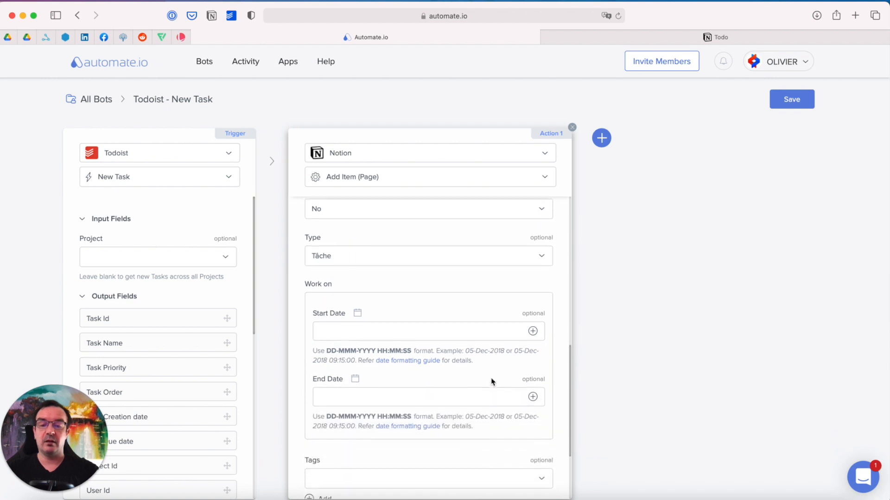
scroll(490, 378, down, 4)
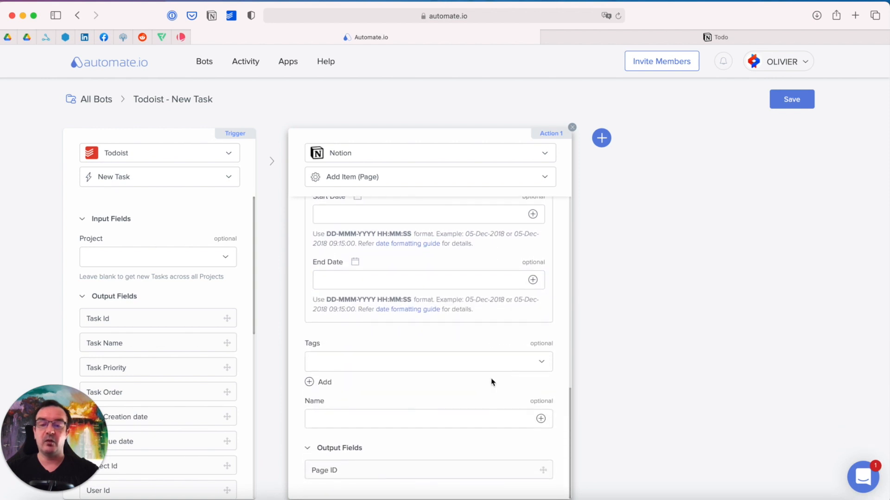
click(541, 423)
scroll(431, 451, down, 4)
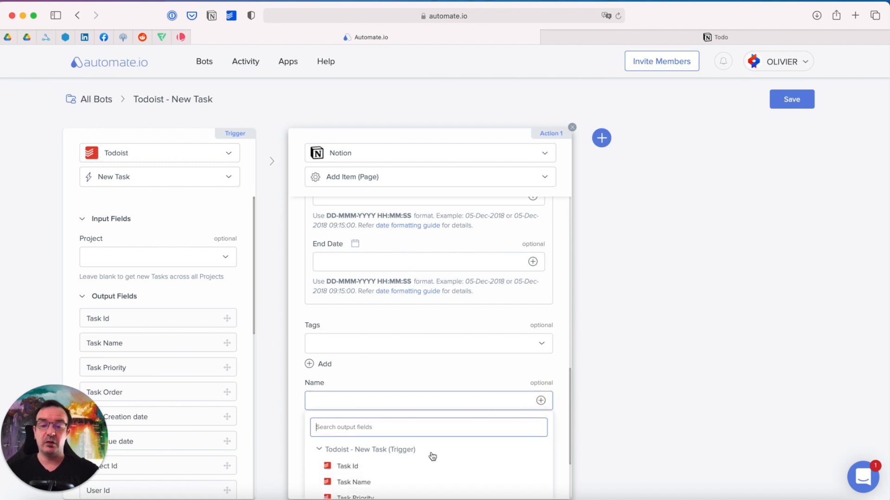
click(344, 408)
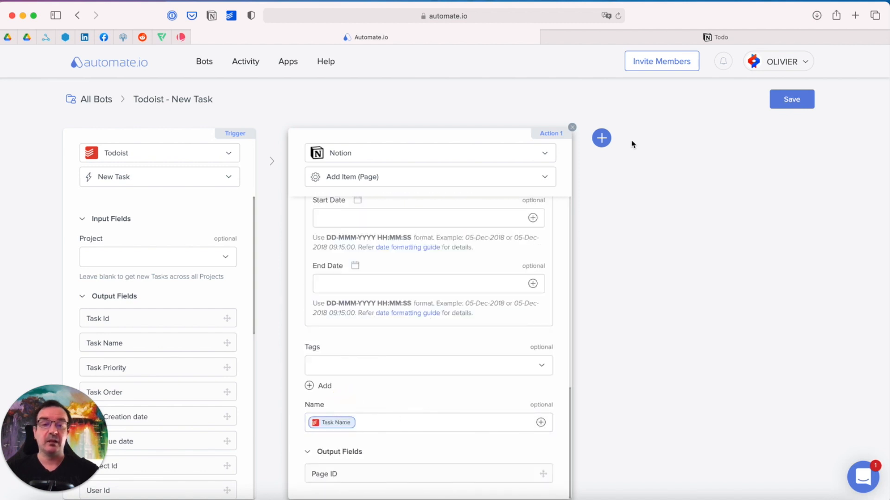
click(792, 101)
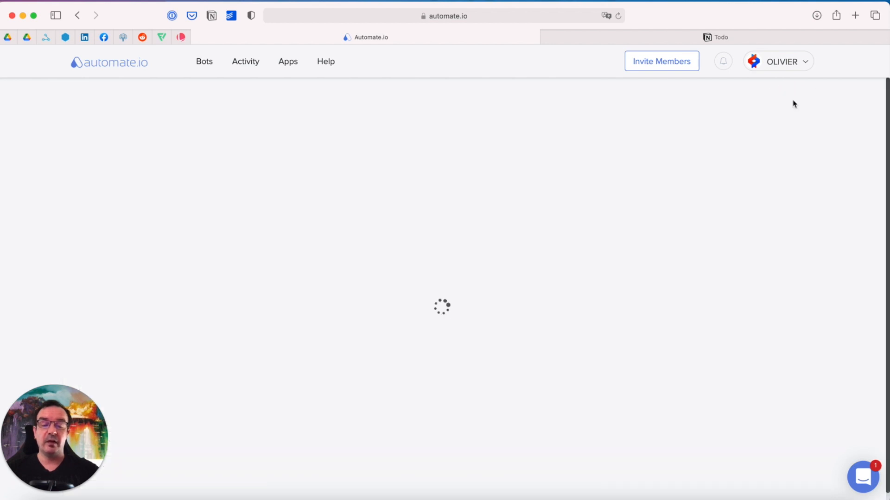
click(544, 201)
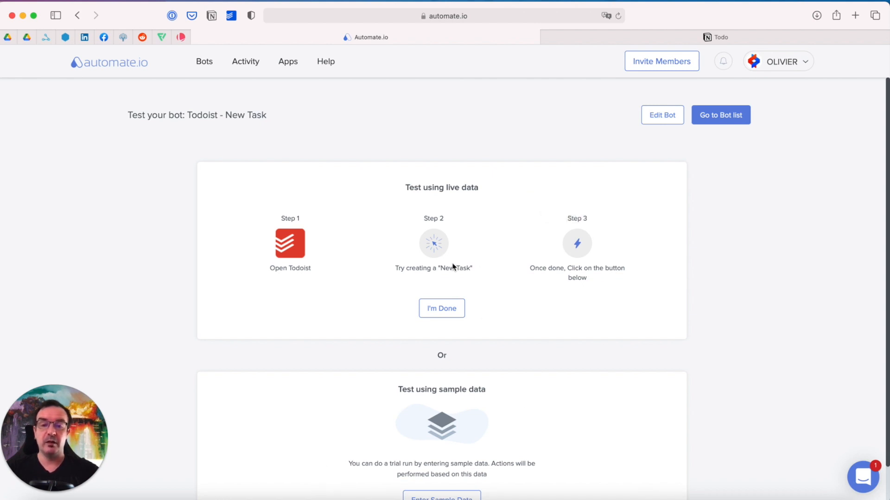
Step: Switch to Todoist, add an inbox task named "New task" due today, and run the live-data test in Automate.io
click(185, 496)
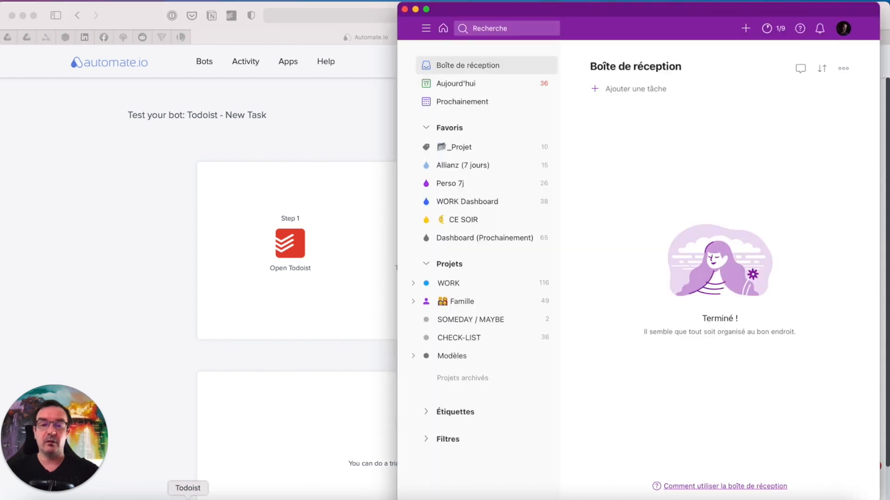
click(748, 28)
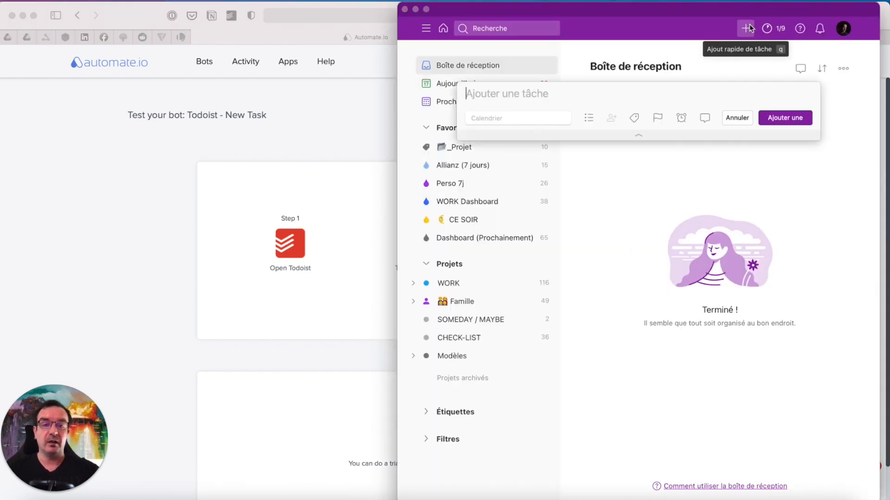
text(New tawk)
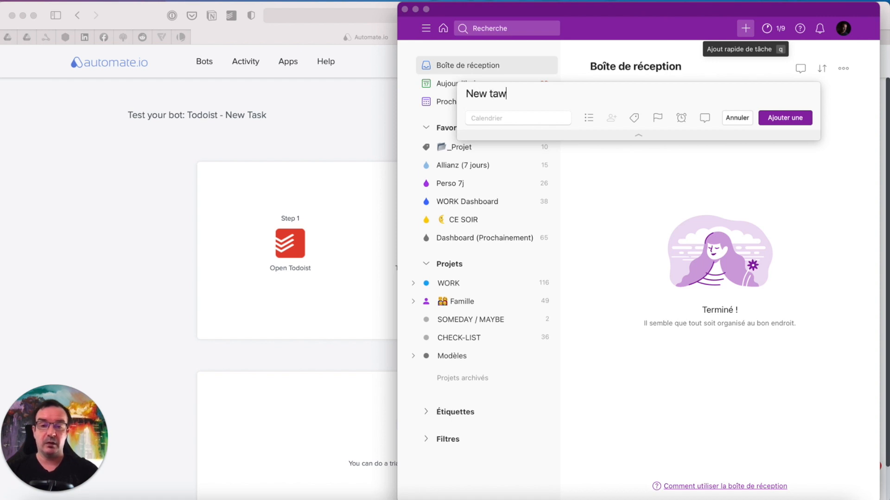
key(BackSpace)
key(BackSpace)
text(sk auj)
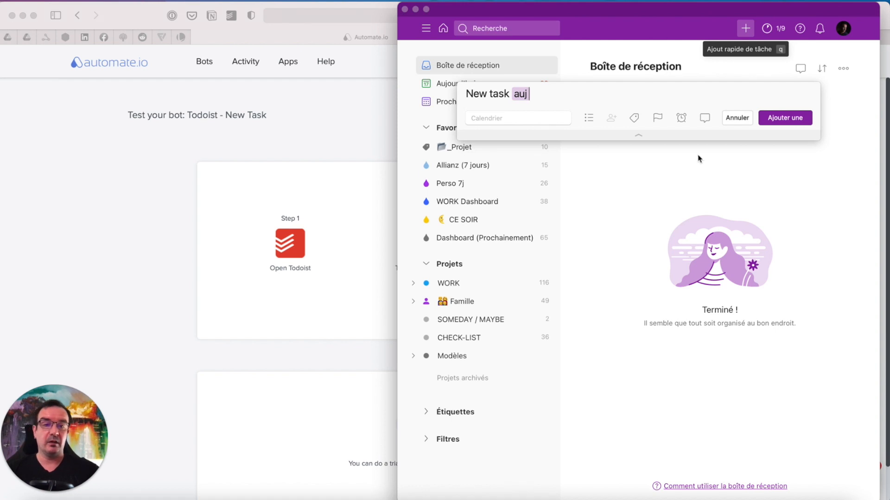
click(791, 118)
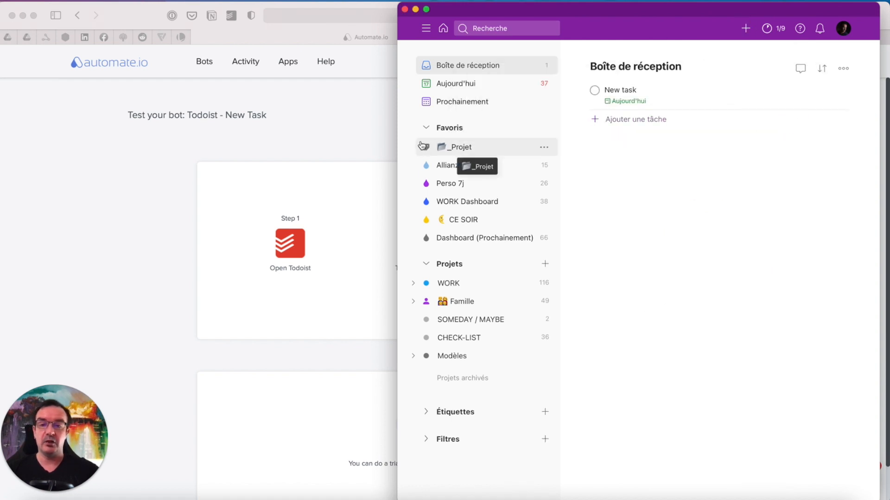
click(330, 139)
click(450, 313)
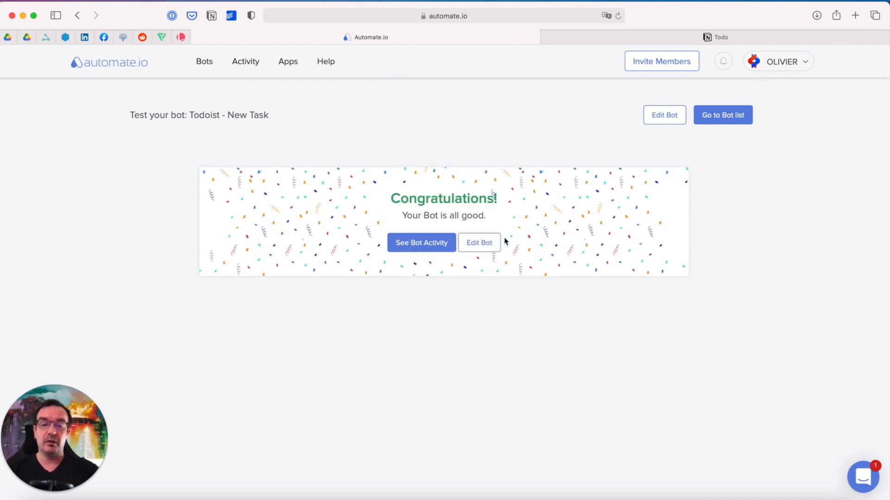
Step: Switch to Notion's Todo page, show the Tasks table in its Tout view to check for the new task, and return to Automate.io
click(681, 41)
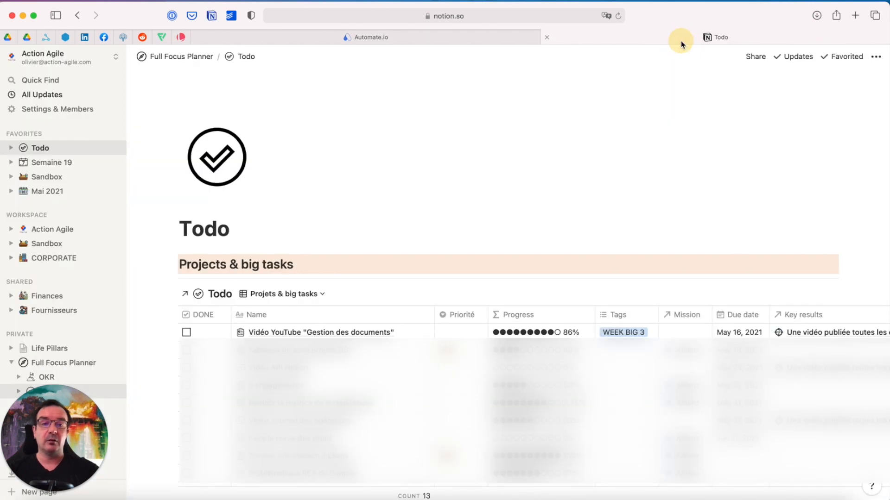
scroll(529, 238, down, 5)
scroll(526, 237, down, 1)
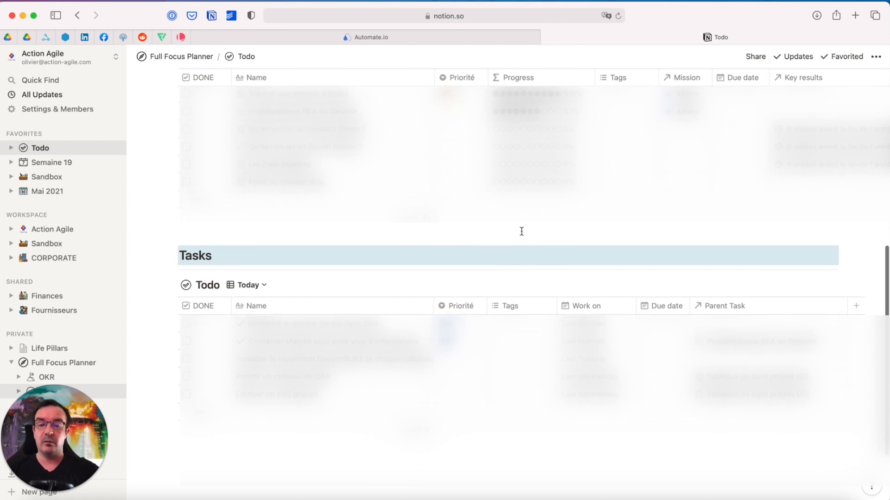
click(255, 285)
click(185, 385)
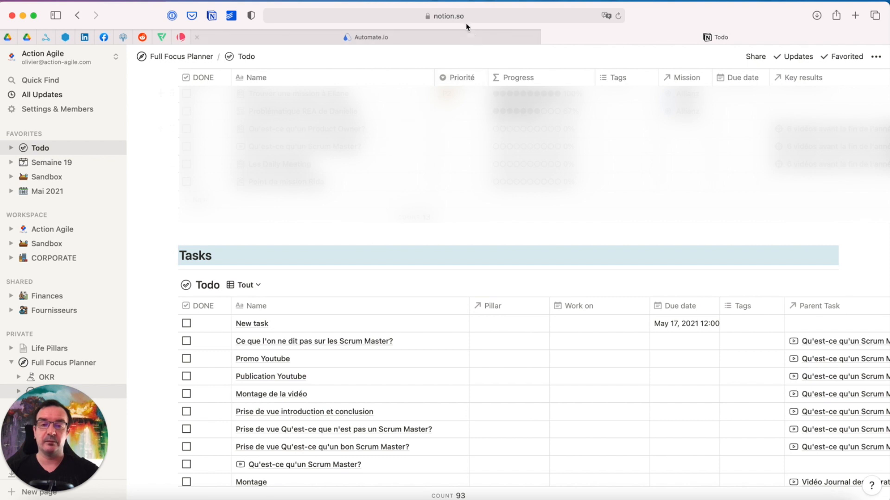
scroll(475, 242, down, 2)
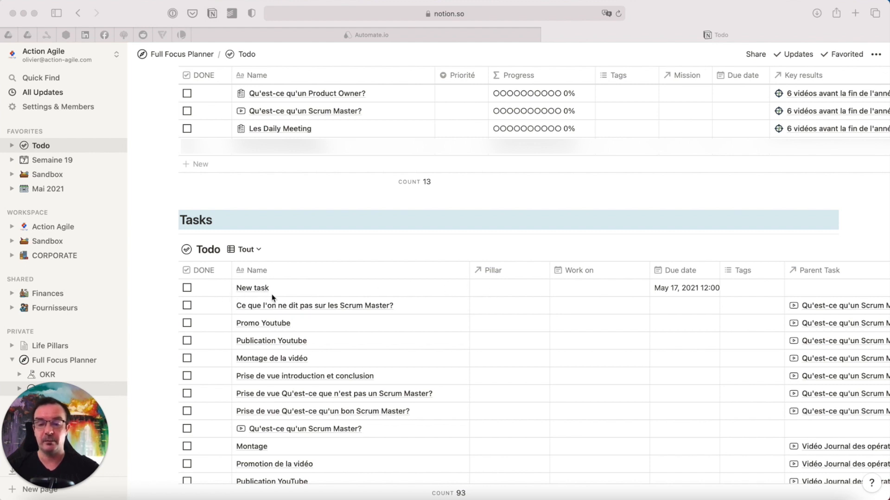
click(372, 35)
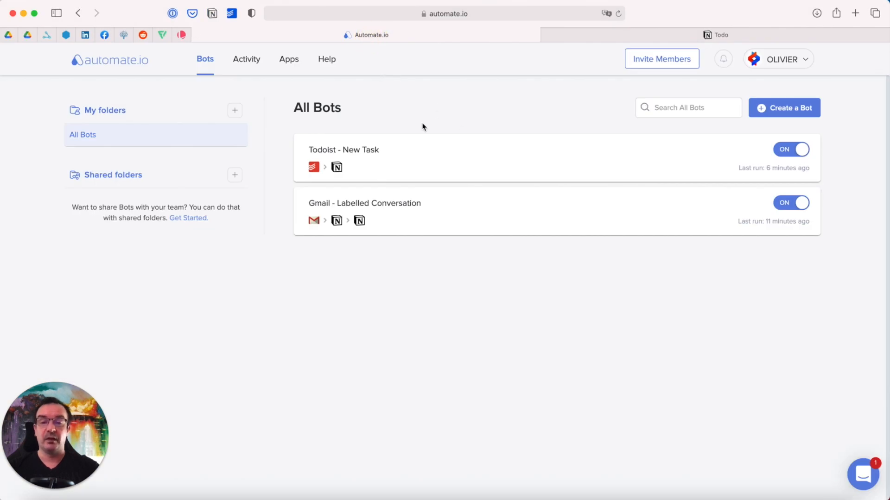
click(782, 111)
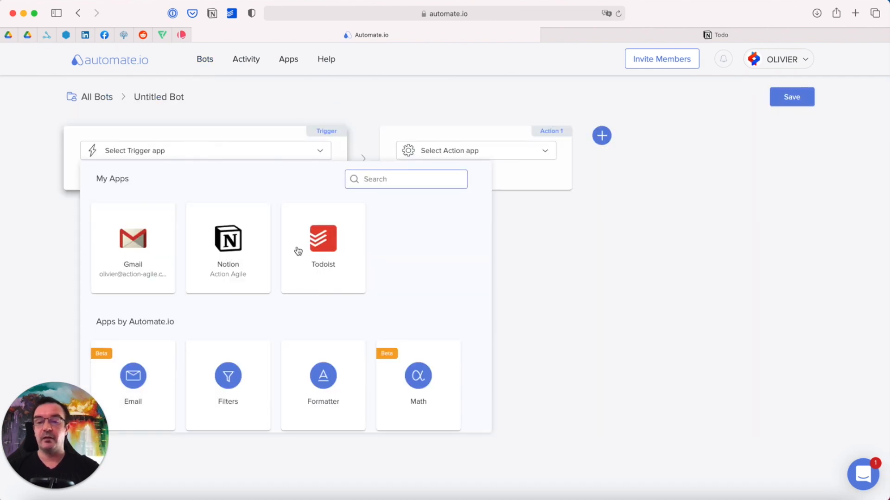
click(320, 252)
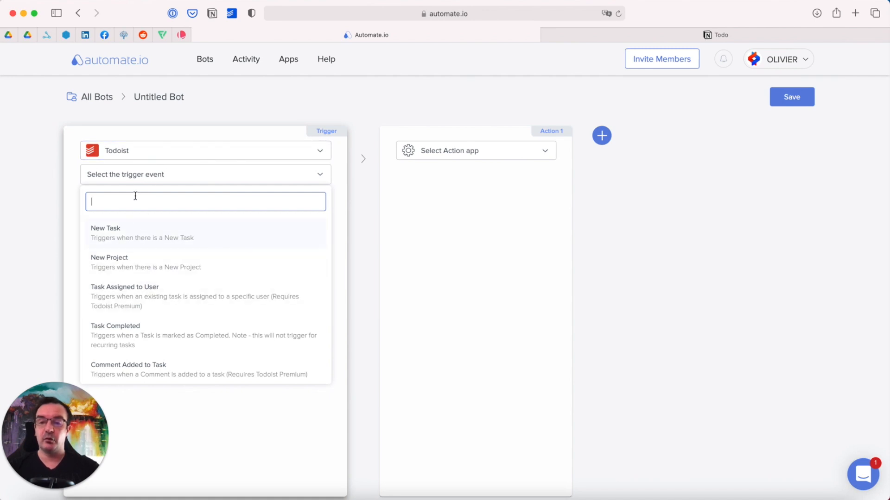
click(122, 336)
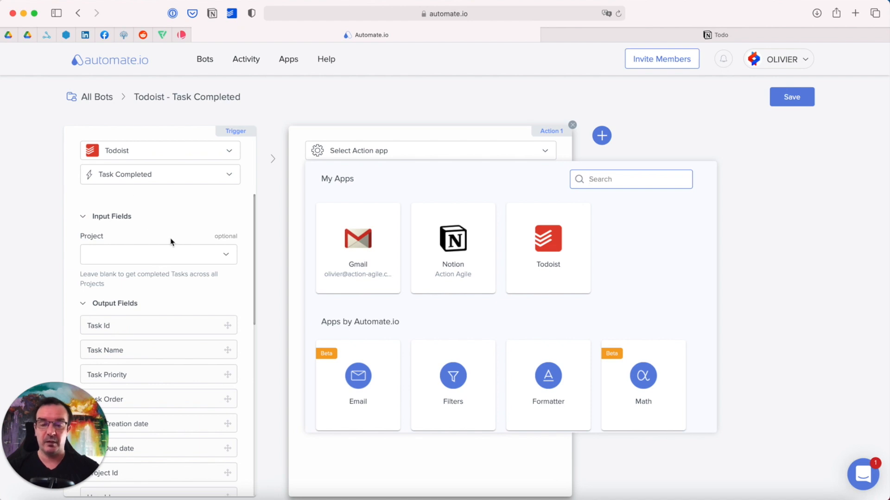
click(476, 232)
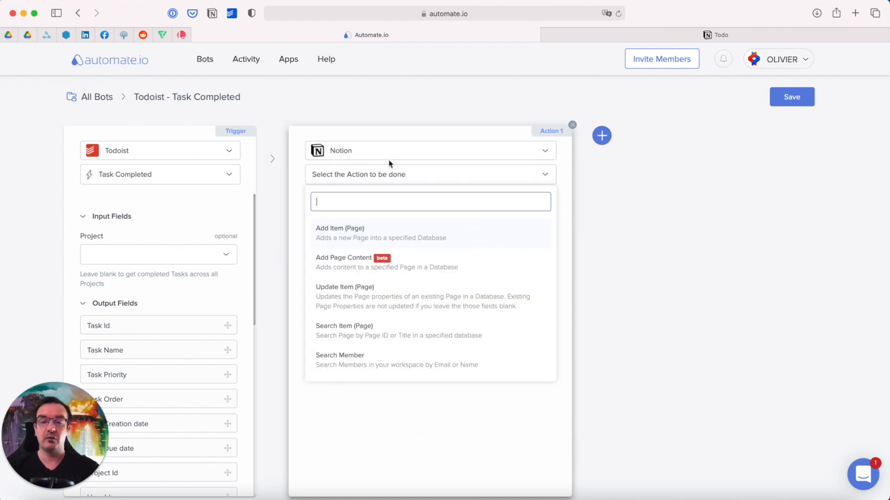
click(370, 295)
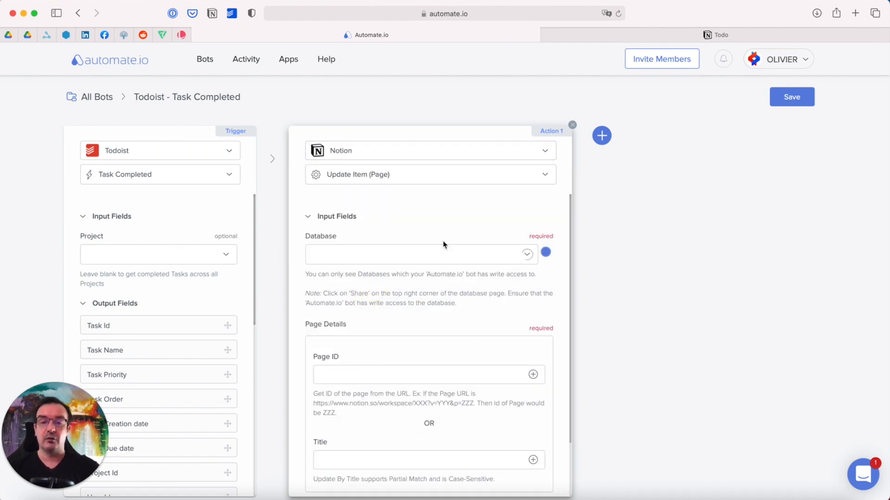
click(528, 255)
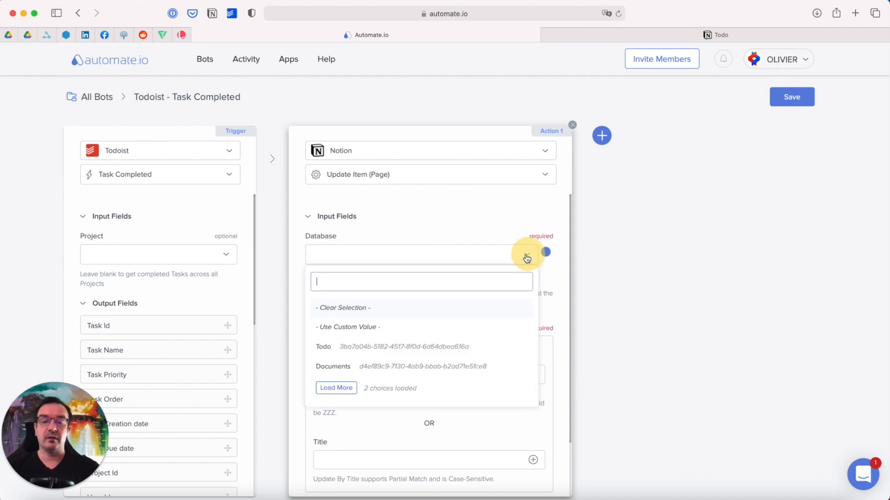
click(326, 347)
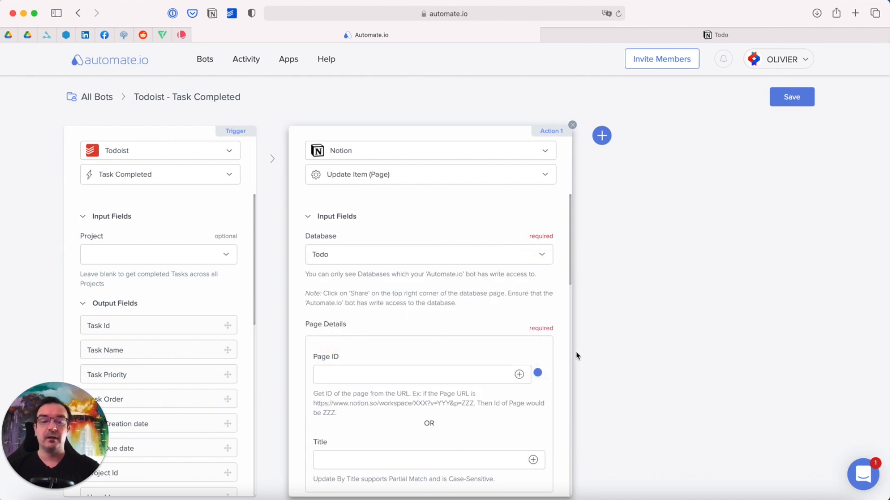
scroll(546, 350, down, 3)
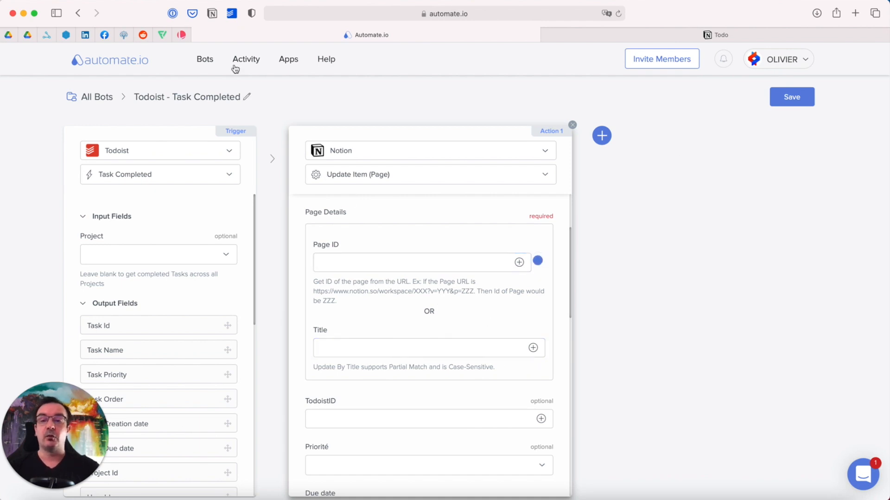
click(205, 59)
click(520, 309)
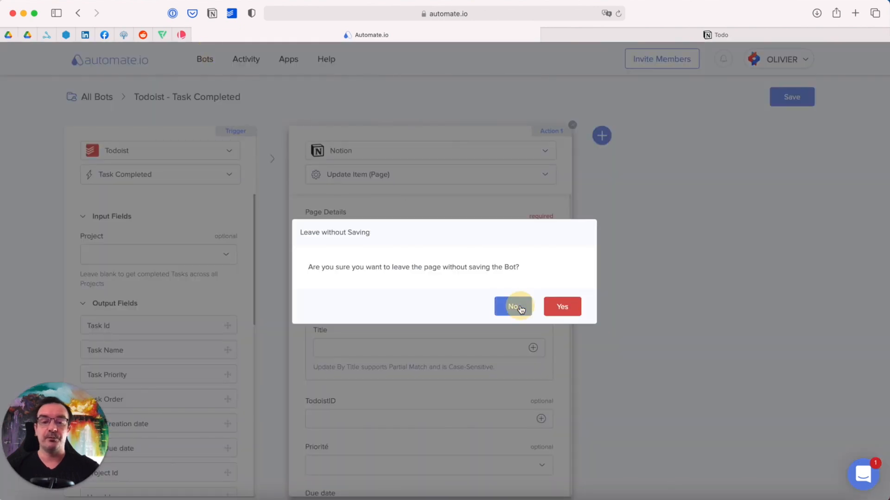
click(203, 60)
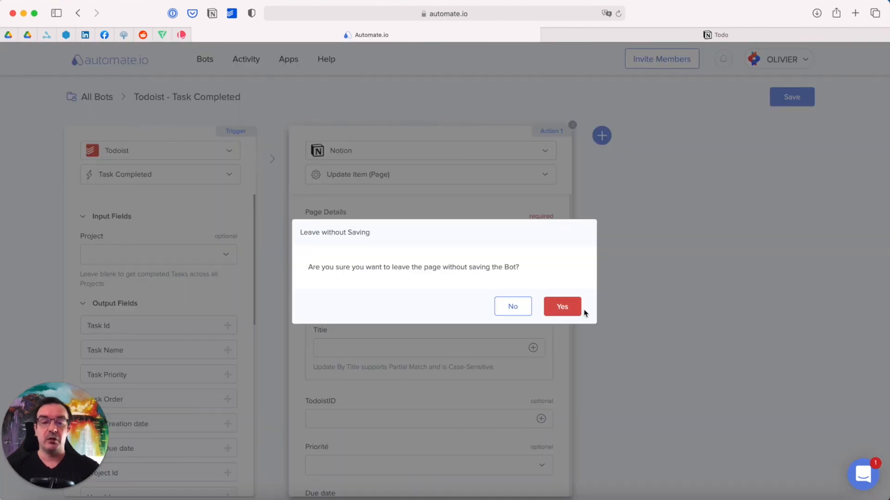
click(573, 308)
Step: Open the Todoist - New Task bot, append "(Task ID: ", the Task Id output and ")" to the Notion item's Name, and save
click(400, 162)
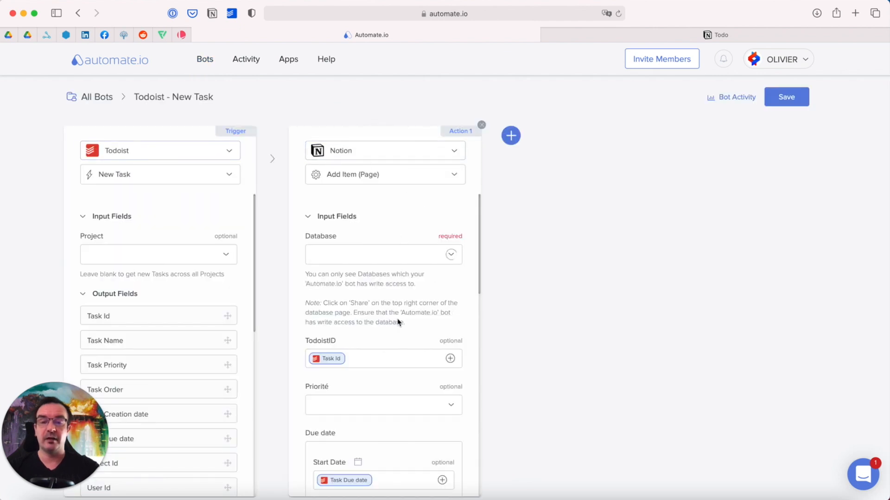
scroll(411, 362, down, 8)
scroll(413, 368, down, 1)
scroll(397, 348, down, 8)
click(378, 420)
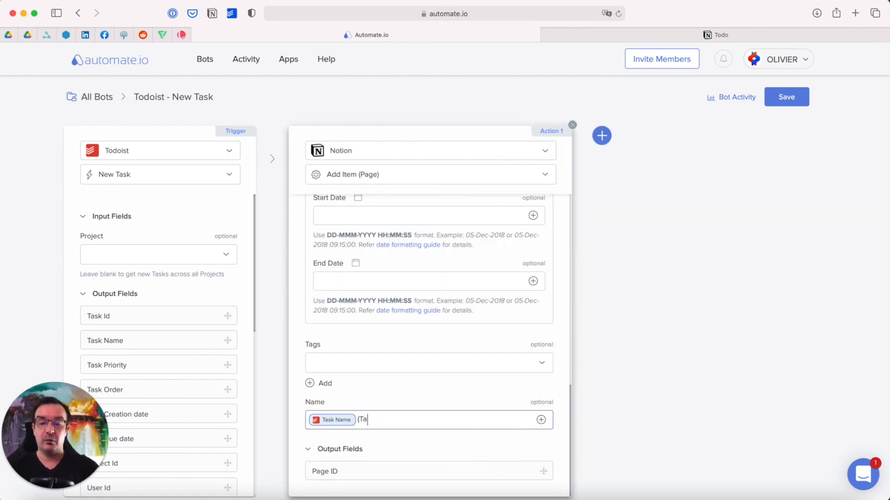
click(541, 420)
click(349, 485)
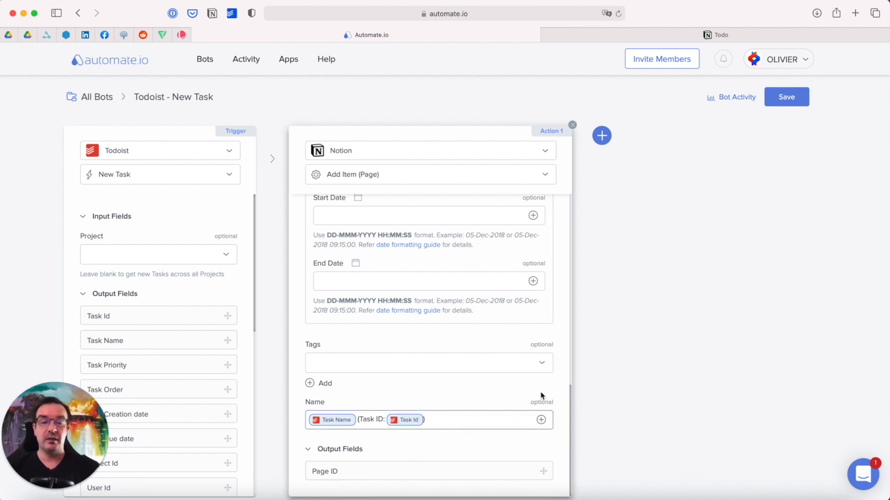
click(775, 98)
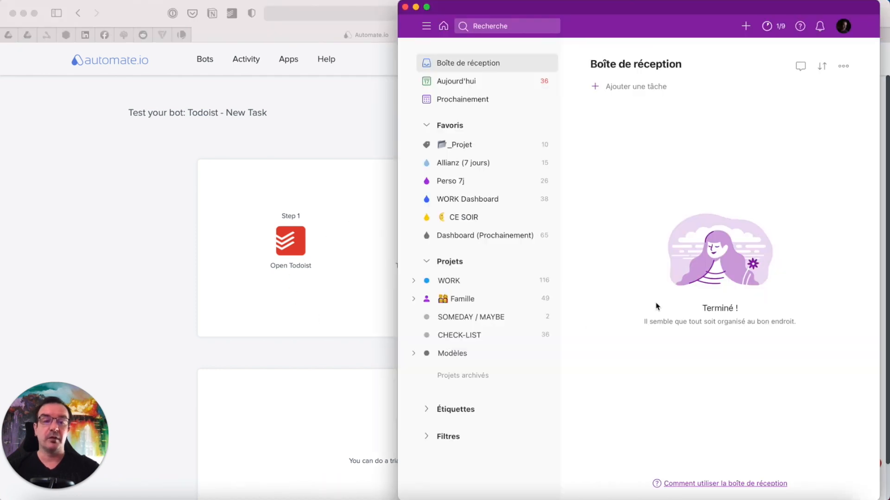
Step: Add a Todoist inbox task named "New task" due today, and run the edited bot's live-data test in Automate.io
click(638, 86)
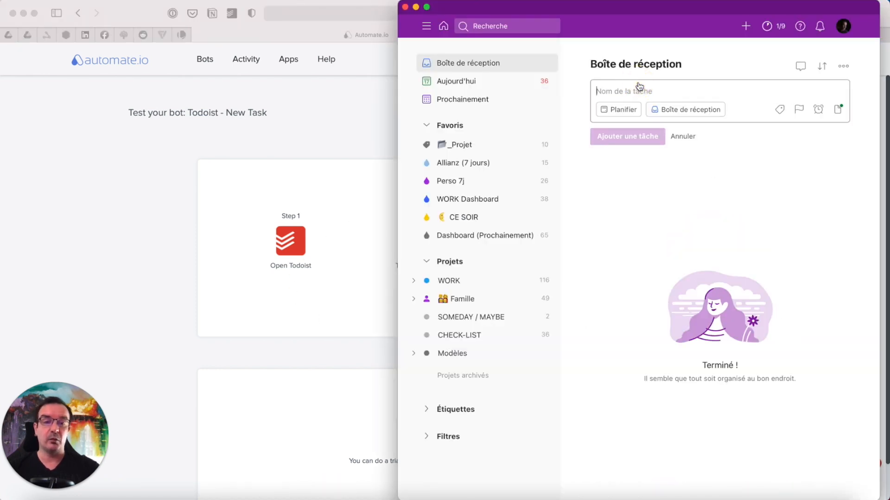
text(New tas)
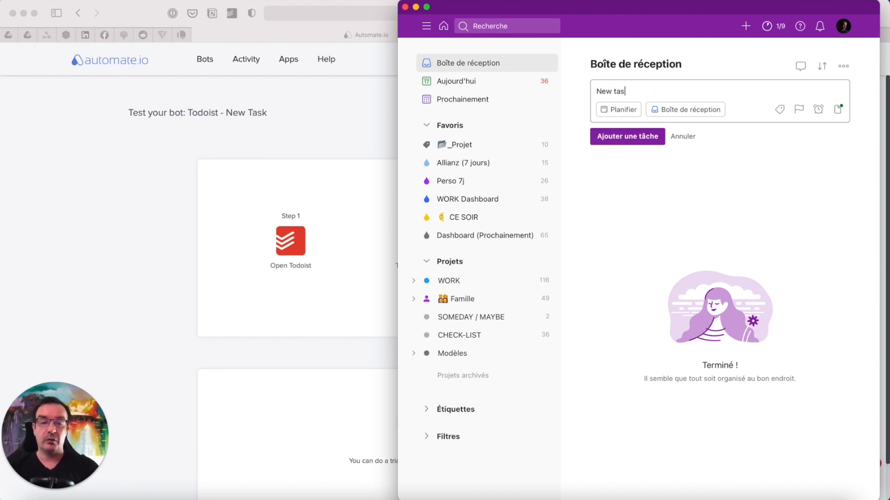
text(k aujourd)
key(Return)
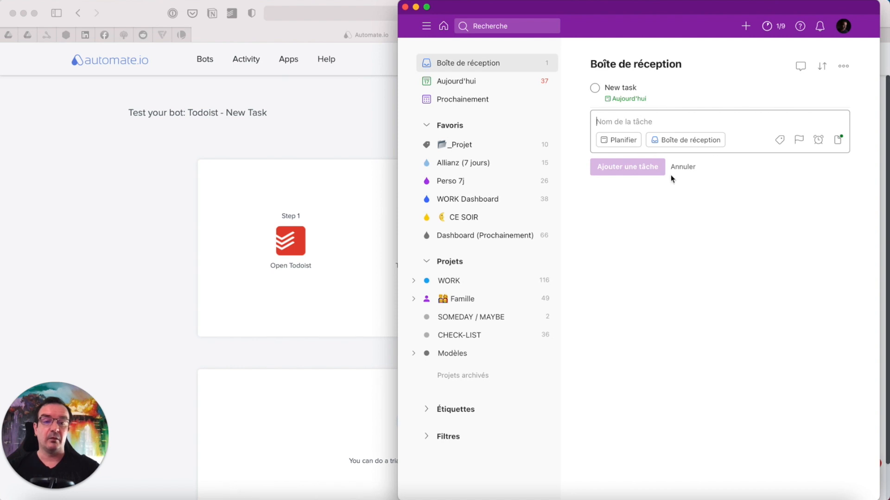
click(681, 167)
click(250, 156)
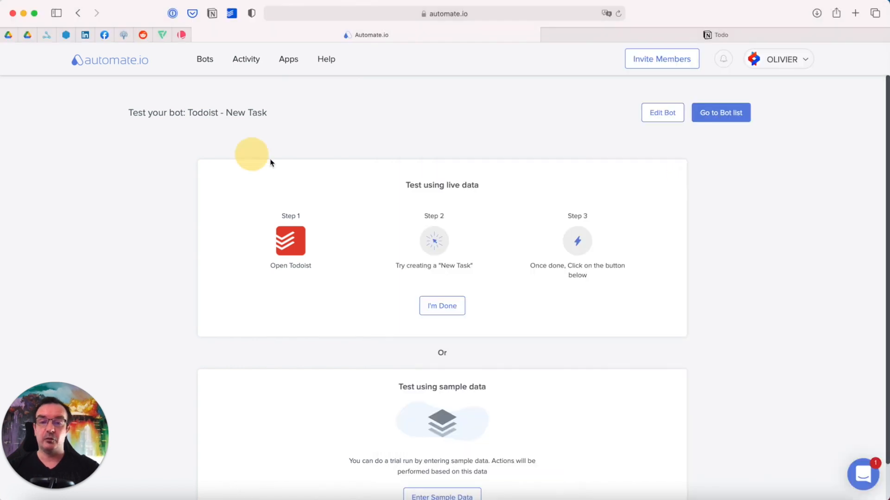
click(454, 308)
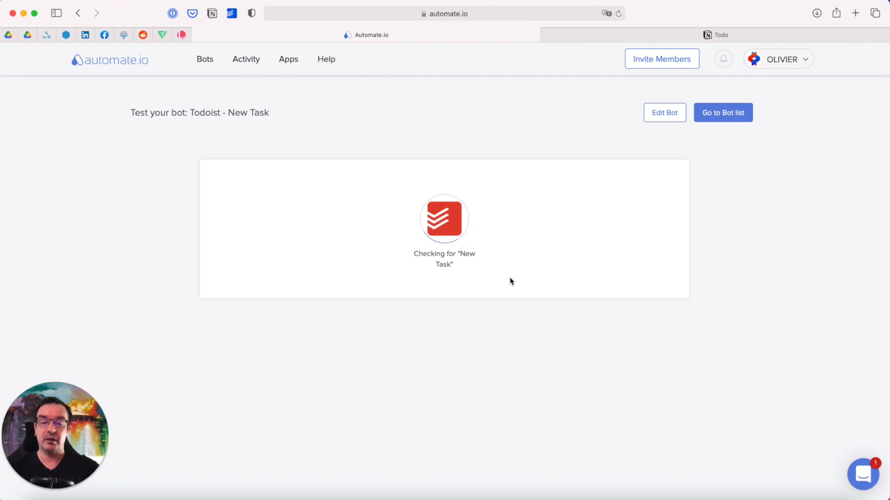
Step: Check the Tasks table in Notion for the task name with its ID, and return to Automate.io's bot list
click(740, 35)
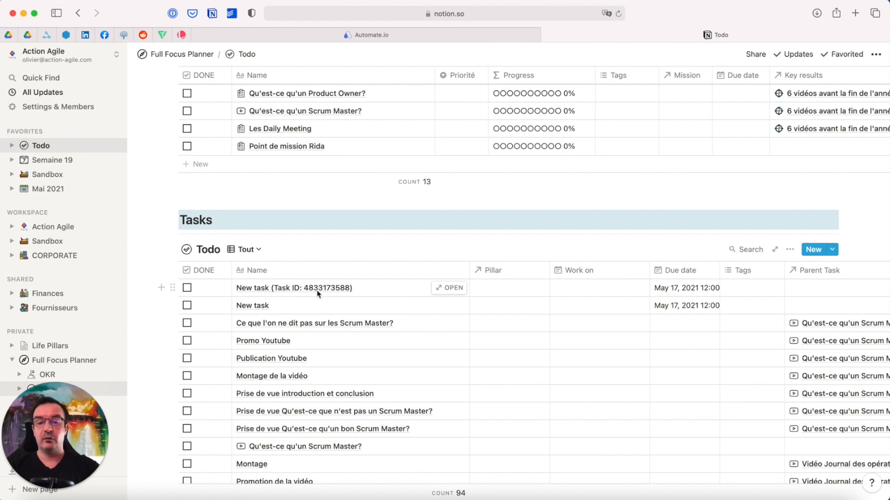
click(408, 35)
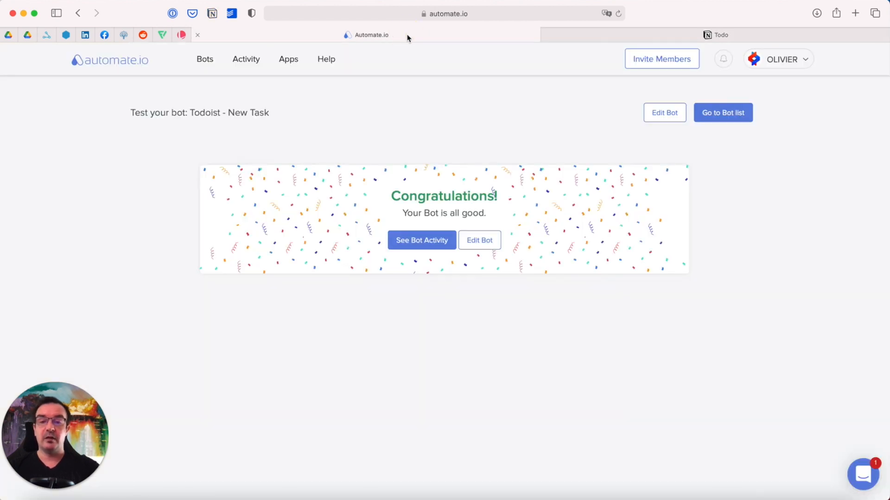
click(206, 60)
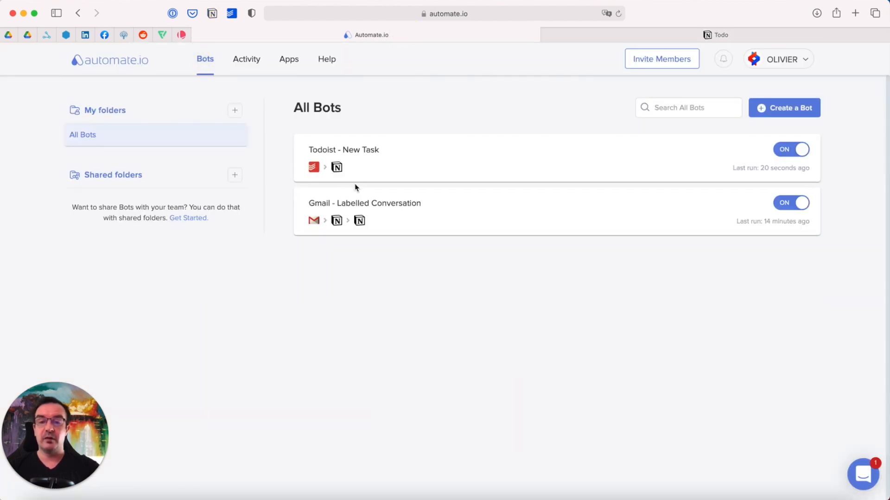
Step: Create a new bot triggered by Todoist's Task Completed event
click(758, 109)
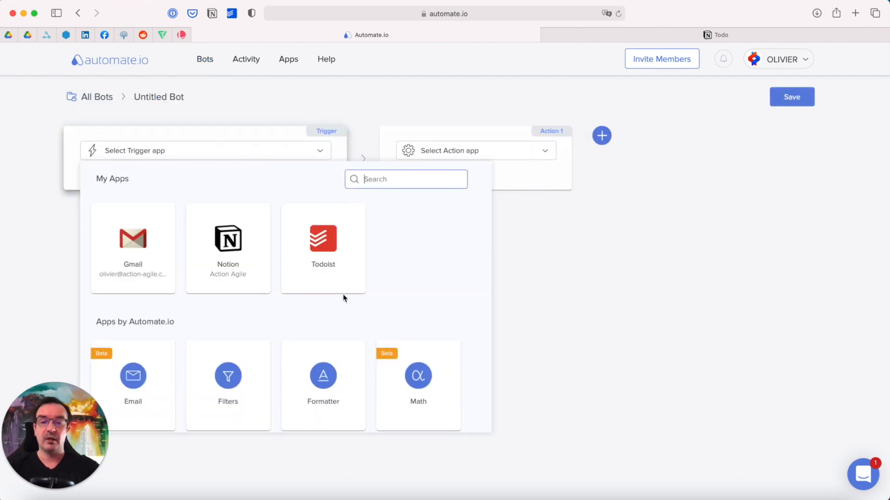
click(330, 245)
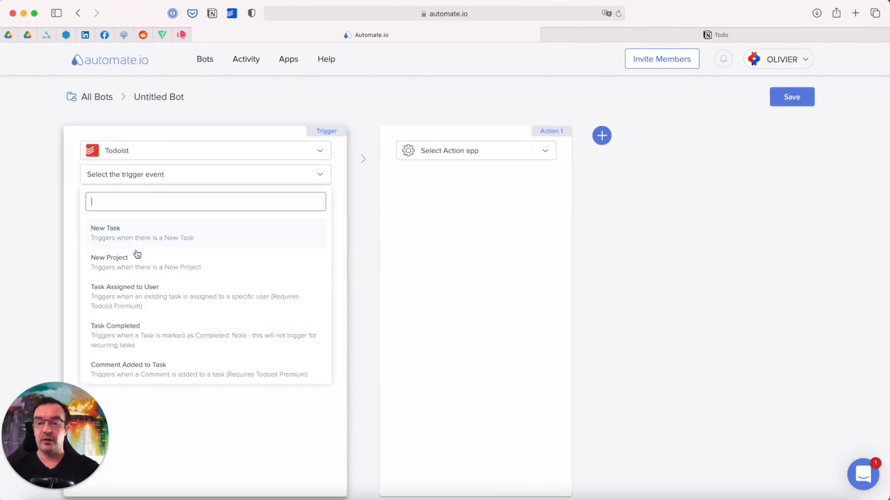
click(132, 336)
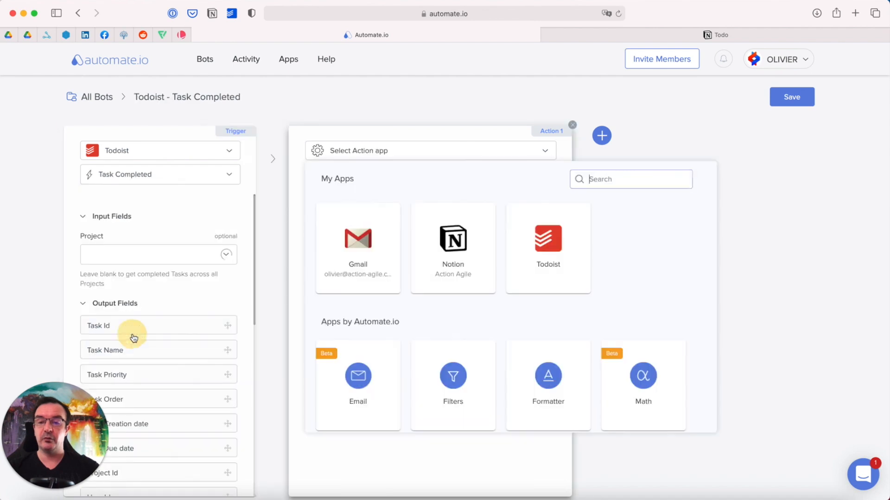
Step: Set the bot's first action to Notion's Update Item (Page) on the Todo database
click(454, 237)
click(373, 296)
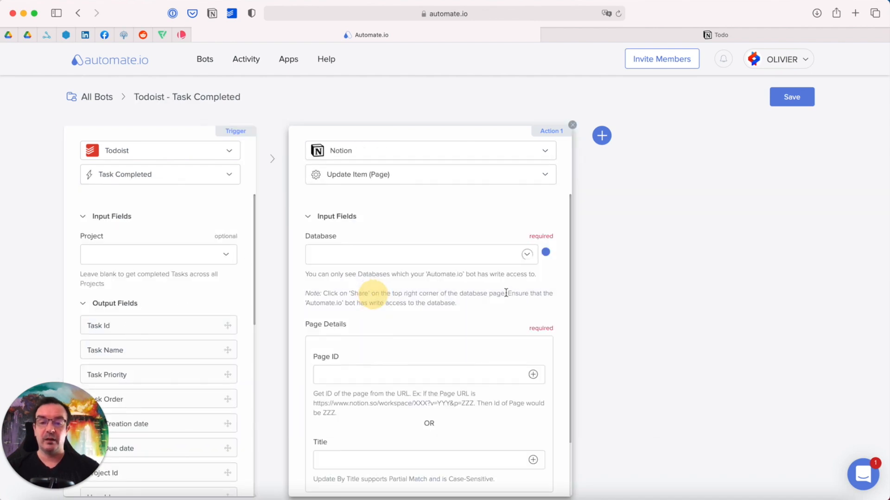
click(396, 458)
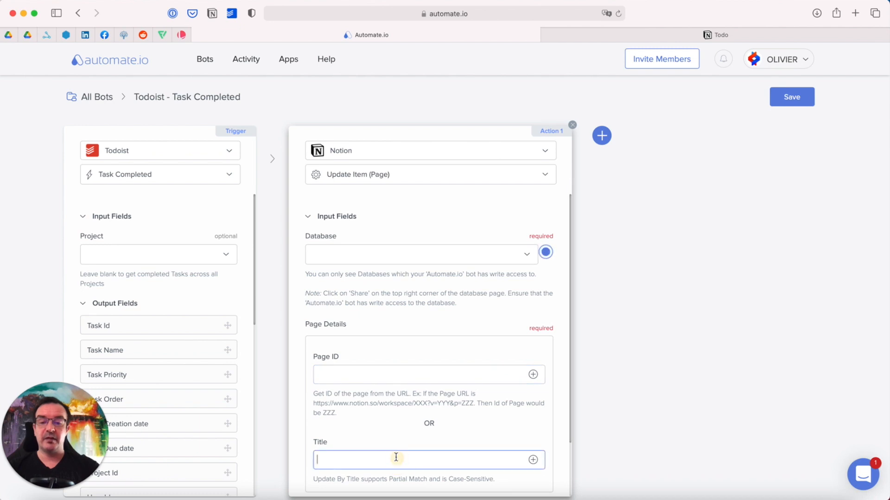
click(524, 255)
click(328, 354)
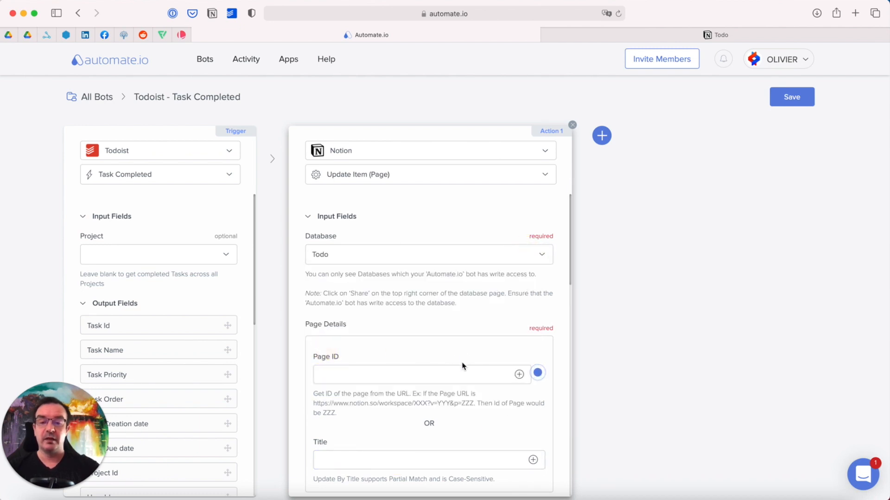
Step: Match the Notion page to update by mapping the Todoist trigger's Task Id to the Title field
scroll(464, 366, down, 3)
click(397, 321)
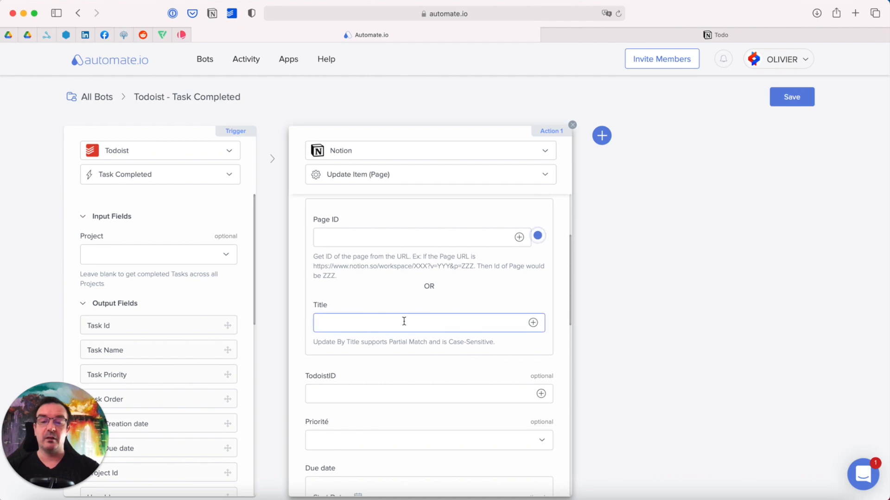
click(398, 296)
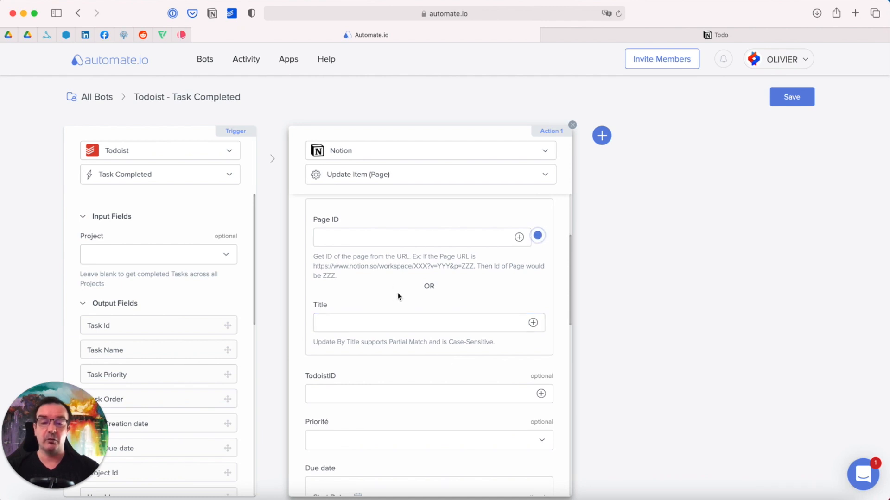
click(533, 322)
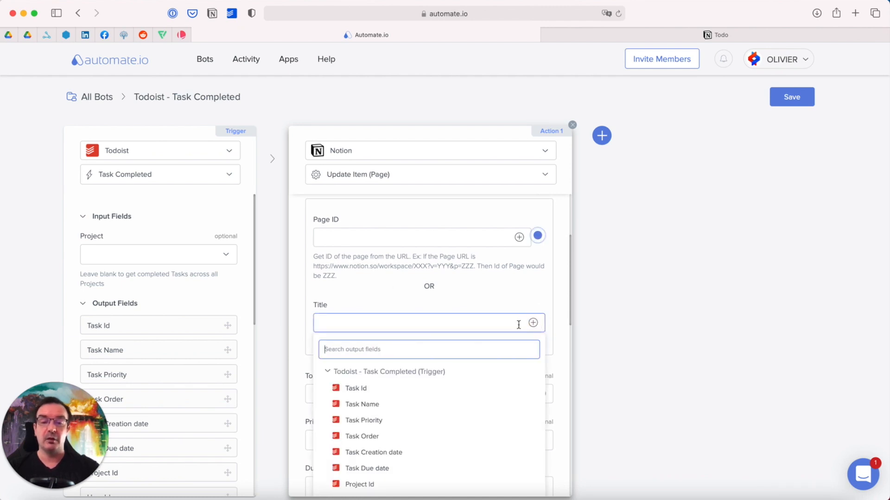
click(352, 397)
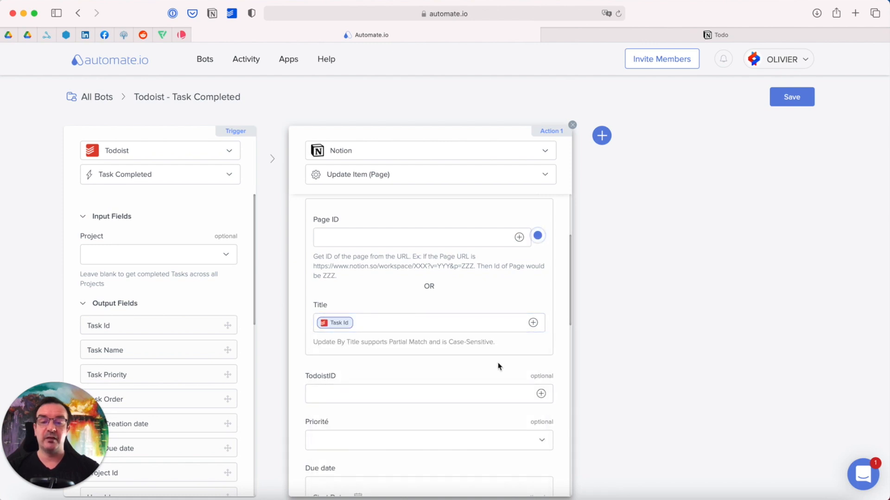
Step: Set the Notion action's DONE field to Yes, and save the bot and turn it on
scroll(469, 393, down, 3)
scroll(469, 393, down, 4)
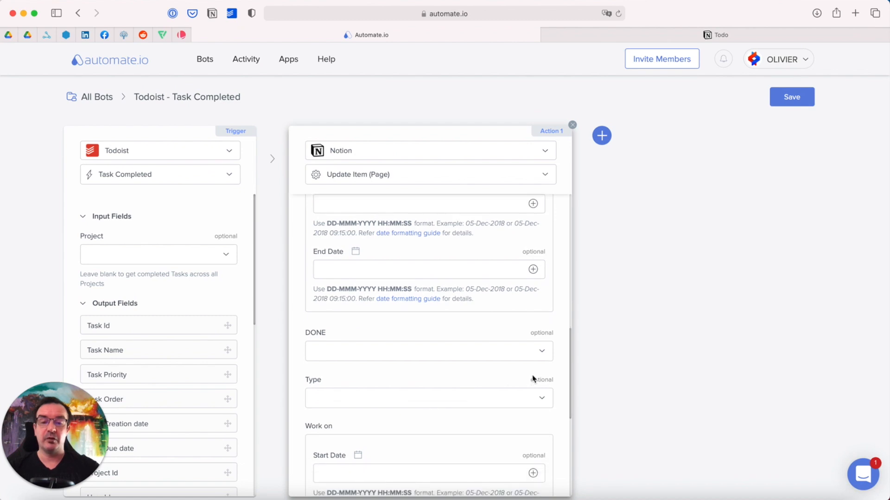
click(544, 355)
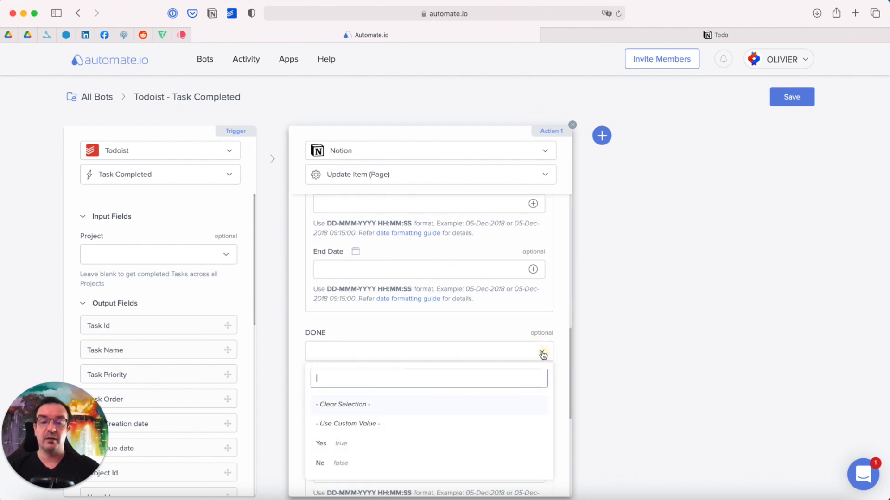
click(335, 446)
scroll(477, 347, down, 6)
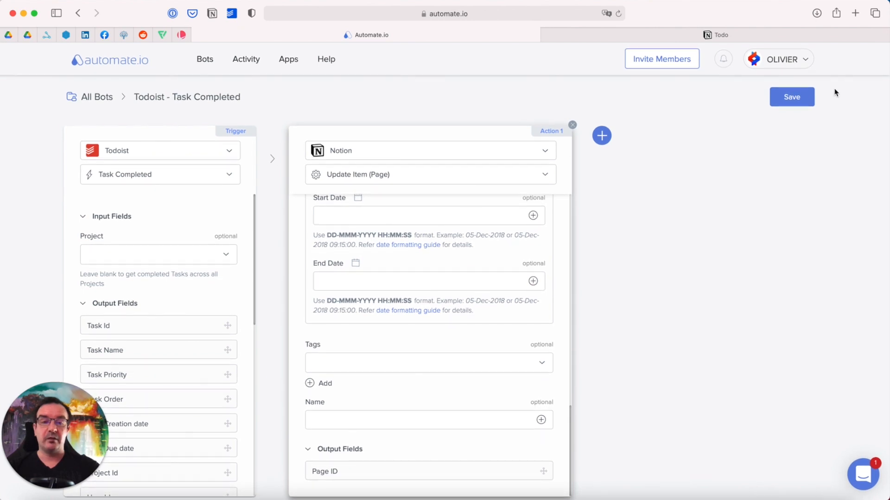
click(788, 96)
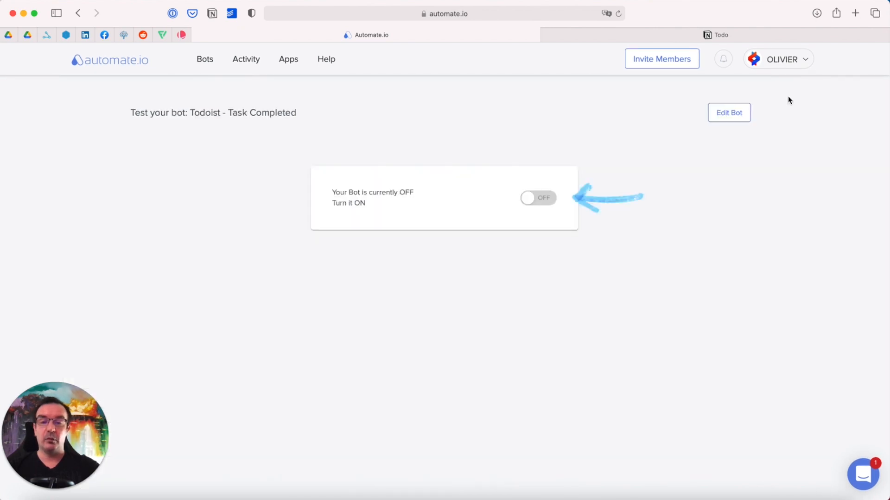
click(543, 198)
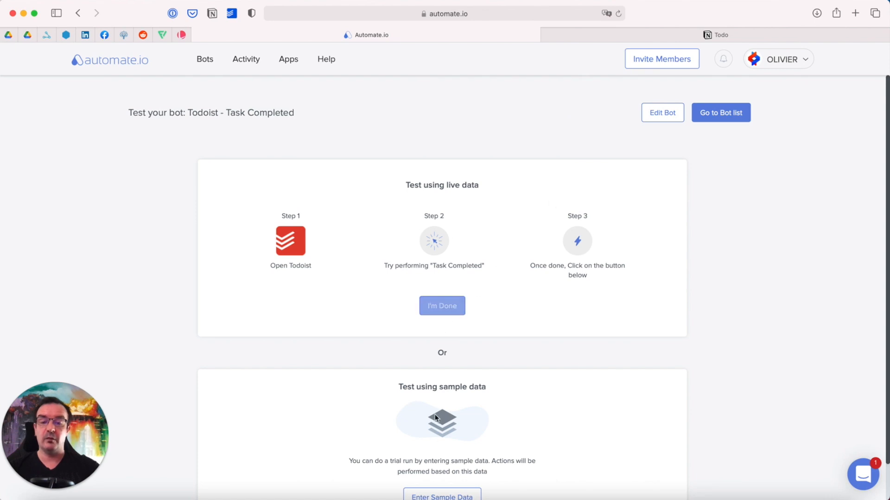
Step: Complete "New task" in the Todoist inbox, and run the bot's live-data test in Automate.io
click(184, 494)
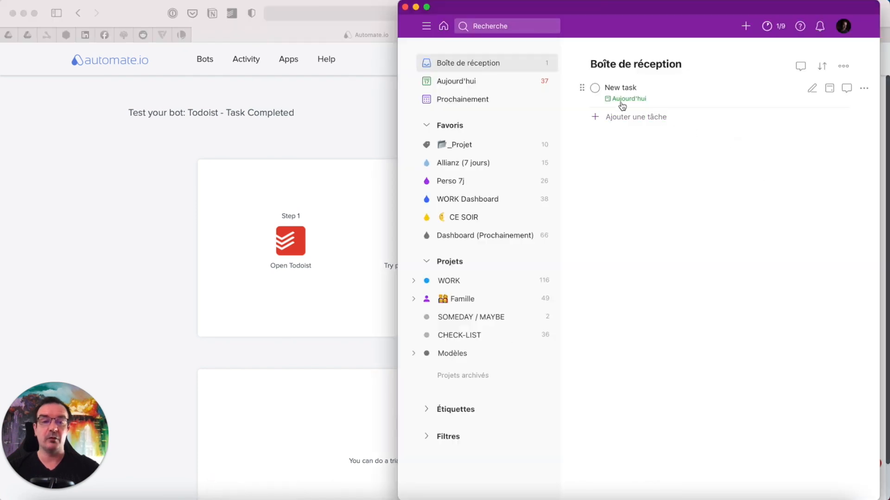
click(595, 90)
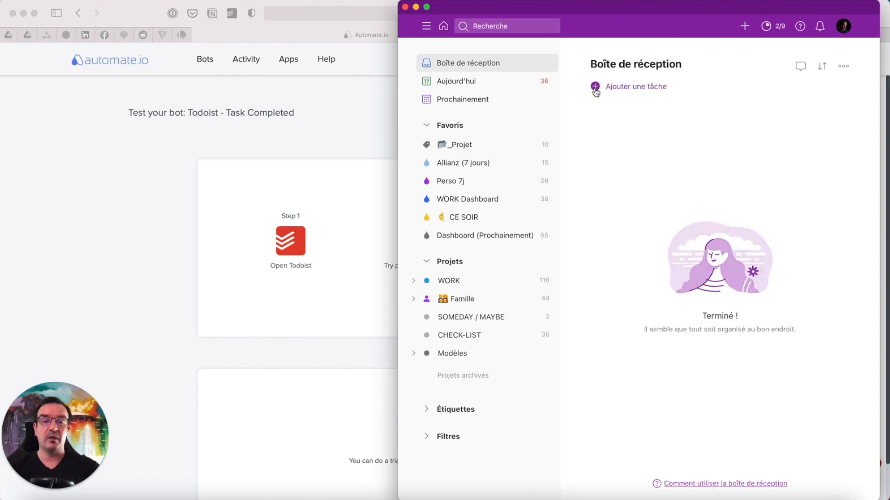
click(363, 141)
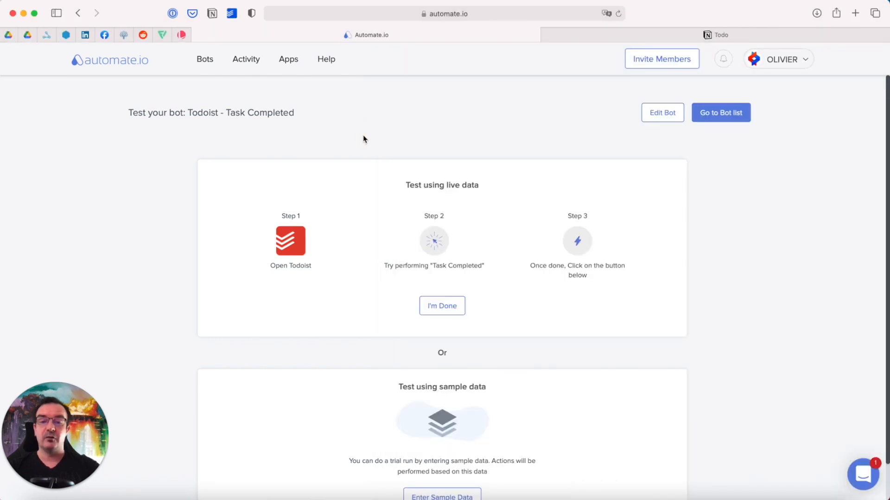
click(442, 305)
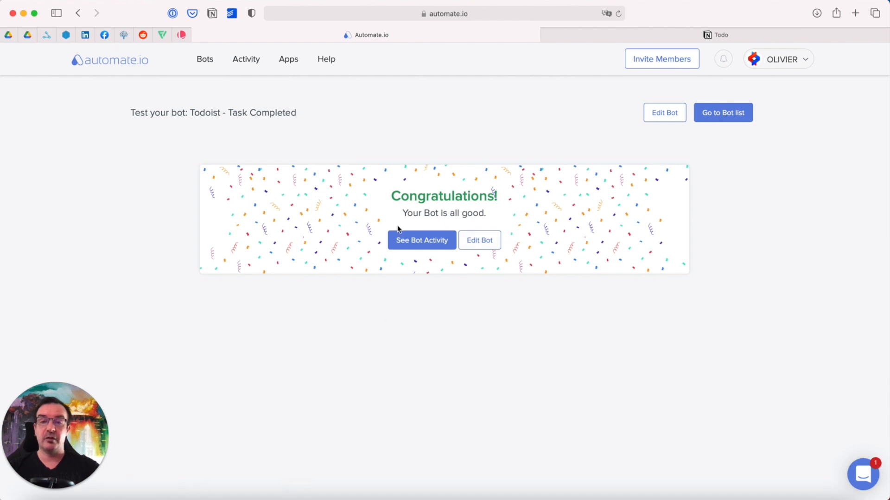
Step: Switch to Notion and examine the Automate.io integration in the workspace's integration settings
click(747, 36)
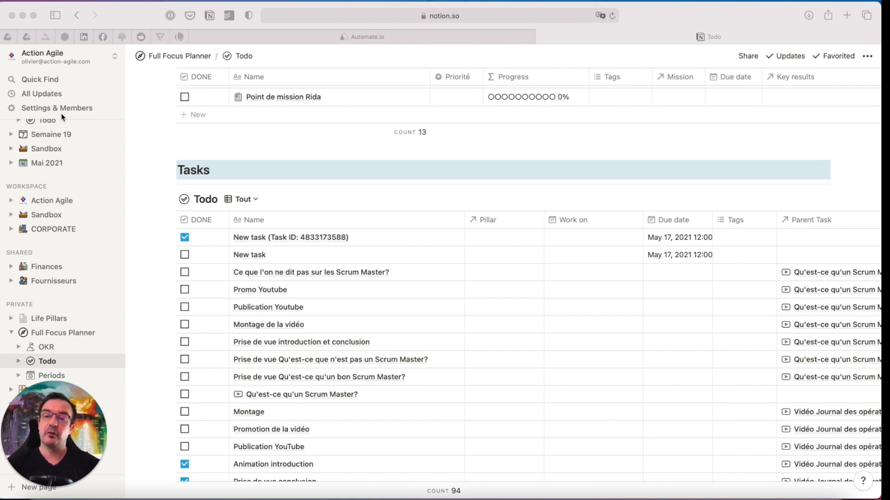
click(46, 108)
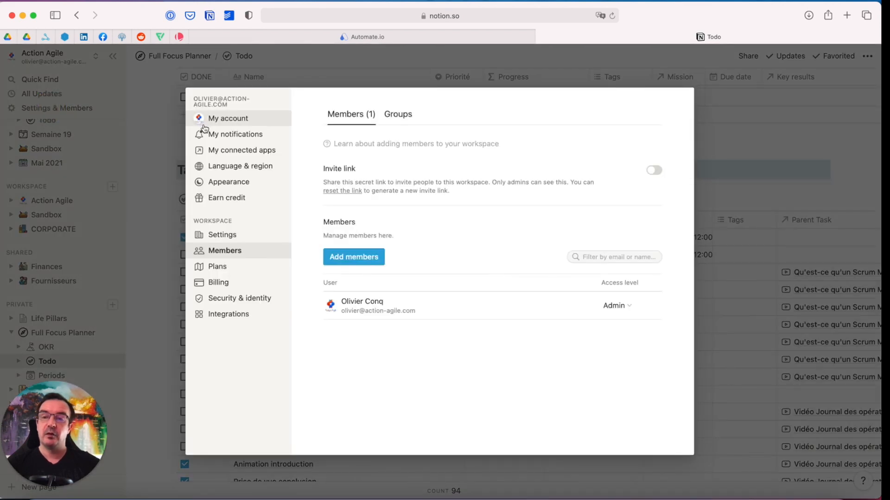
click(245, 313)
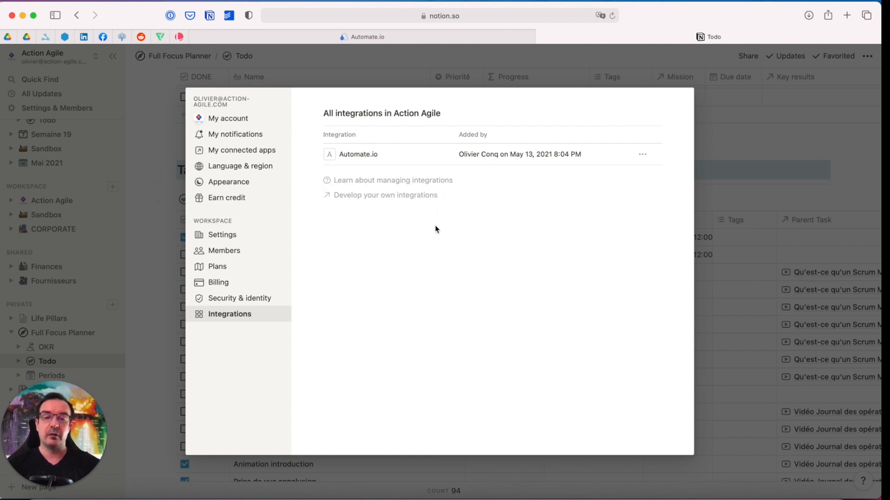
click(643, 156)
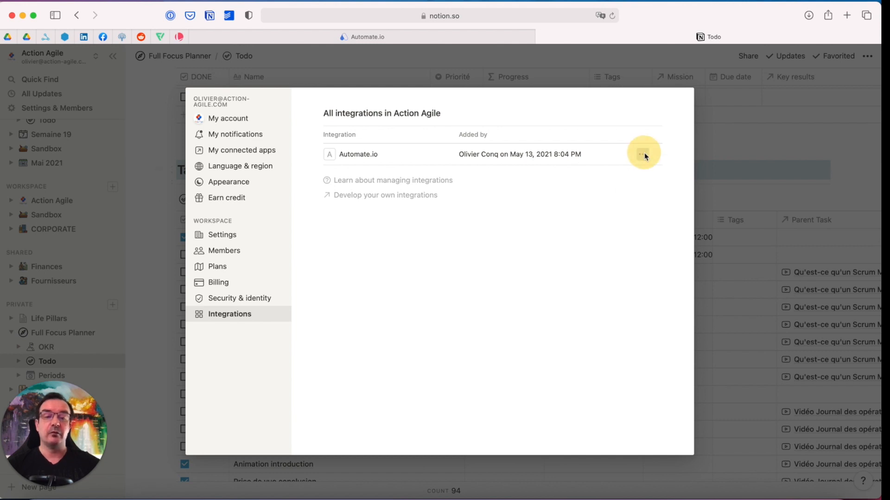
click(520, 225)
click(550, 57)
Step: Return to Automate.io, open the Todoist - Task Completed bot and check which Notion databases its action offers
click(500, 40)
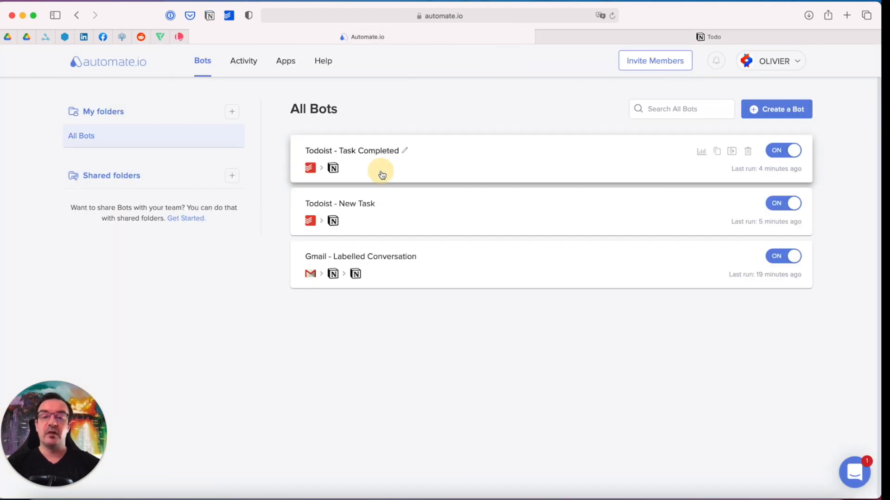
click(379, 171)
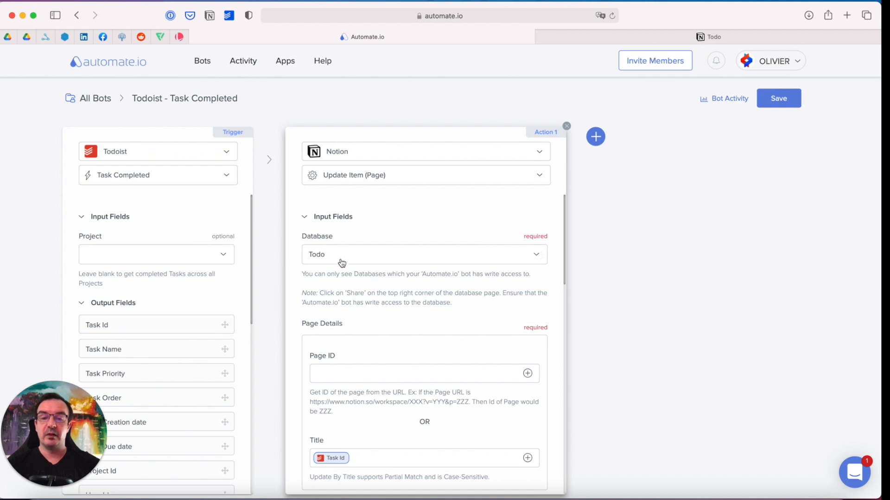
click(538, 256)
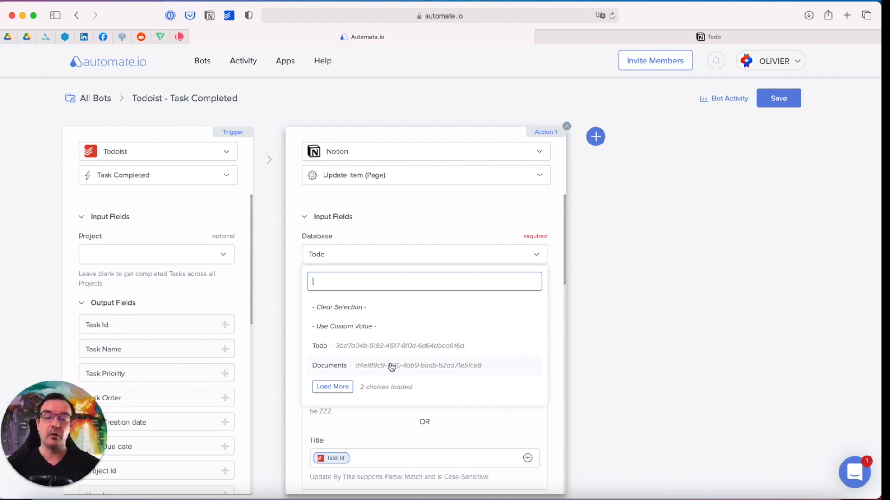
click(624, 248)
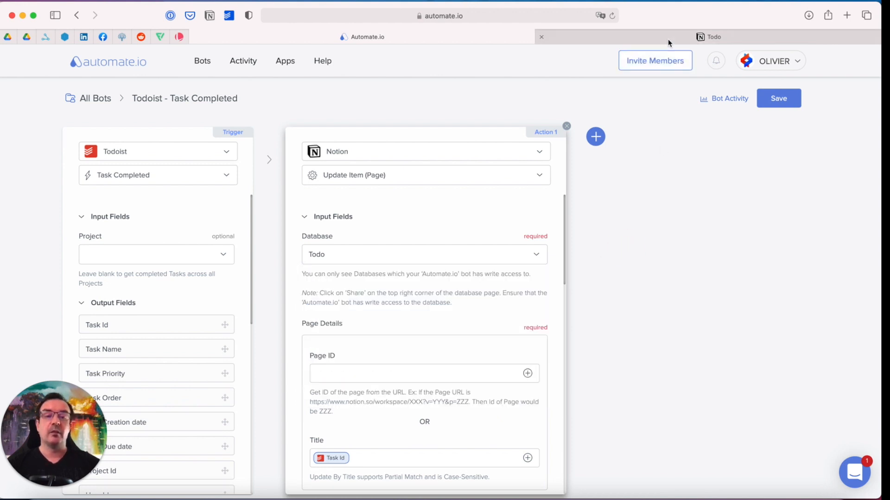
Step: Open the Todo database nested under the Todo page in Notion and review its sharing permissions
click(668, 41)
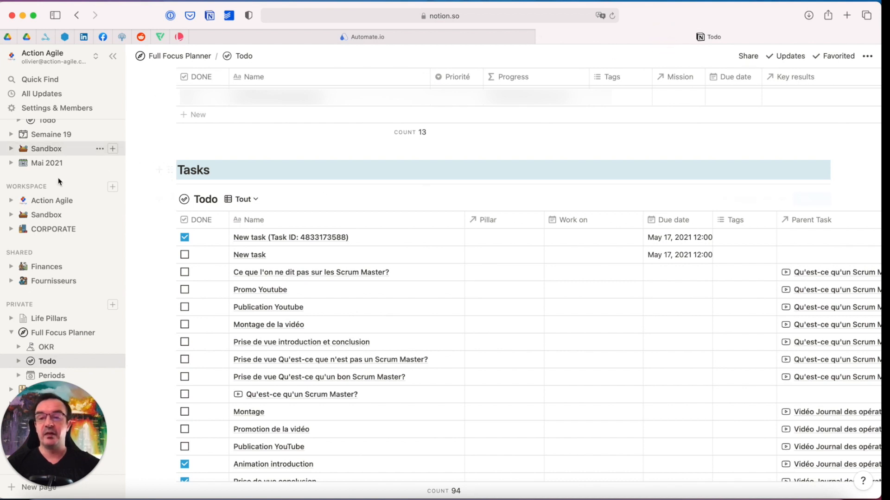
click(18, 361)
scroll(84, 305, down, 1)
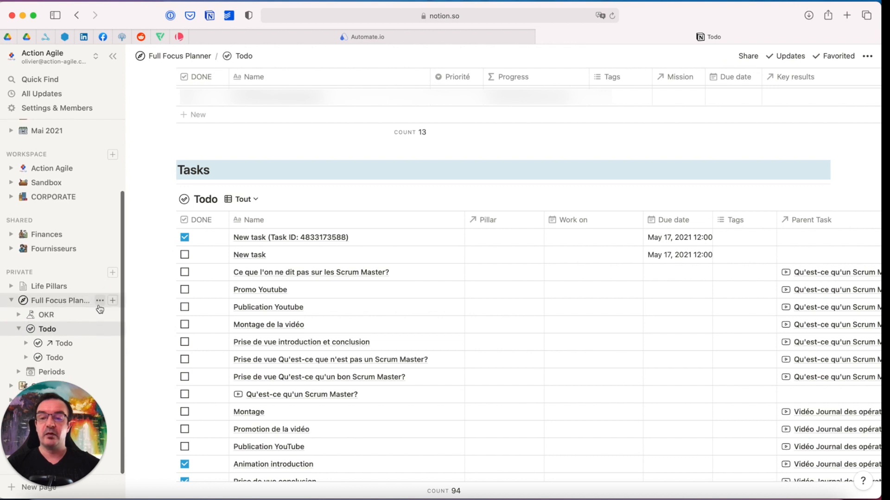
click(56, 363)
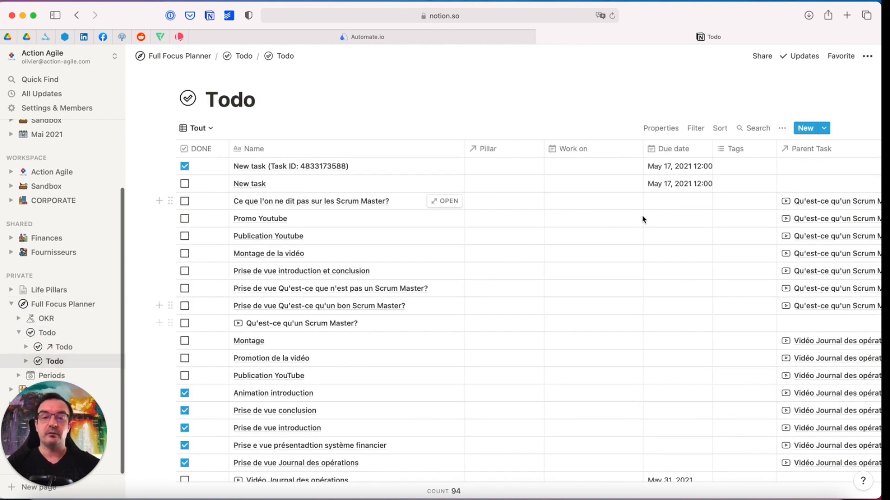
click(762, 56)
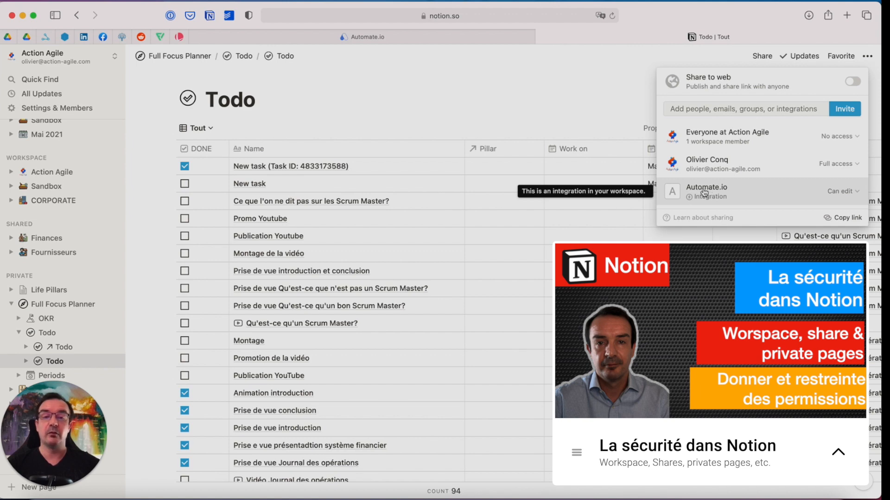
click(525, 92)
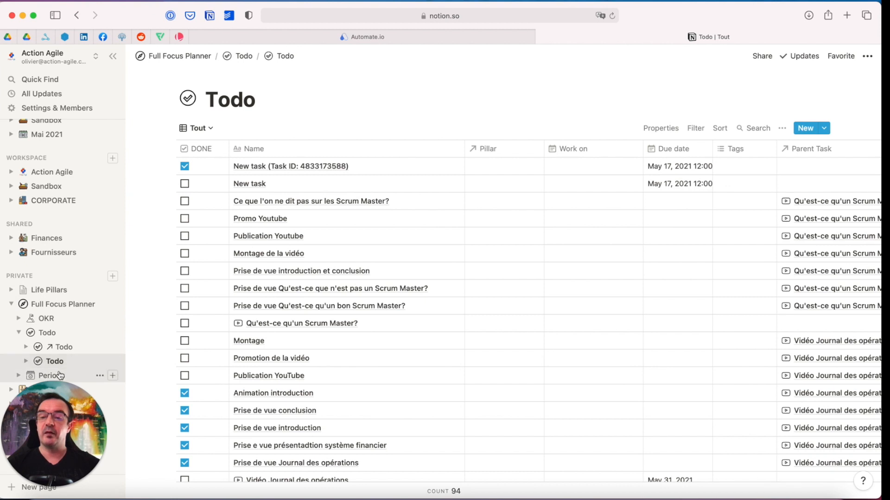
Step: Share the Periods database with the Automate.io integration, giving it "Can edit" access
click(51, 375)
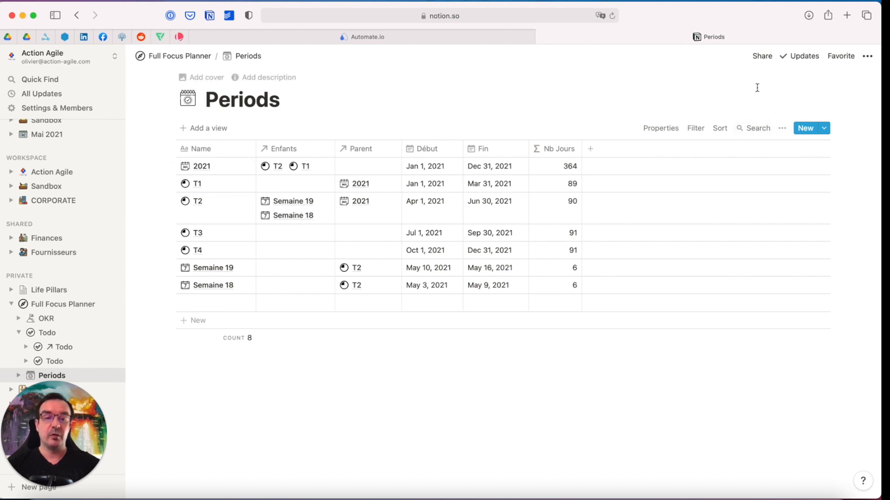
click(763, 56)
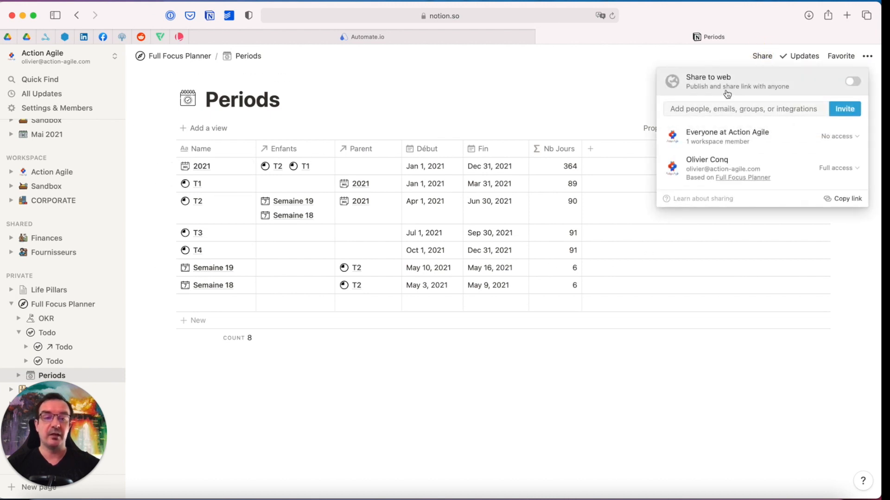
click(729, 109)
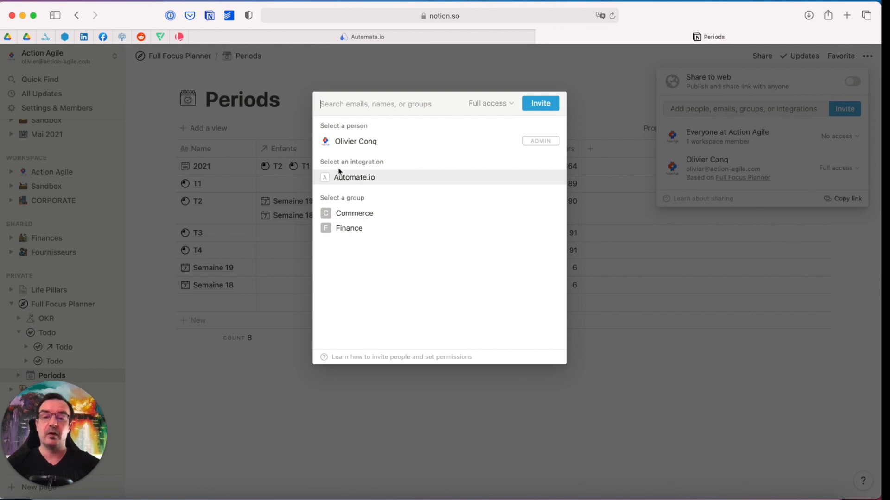
click(361, 181)
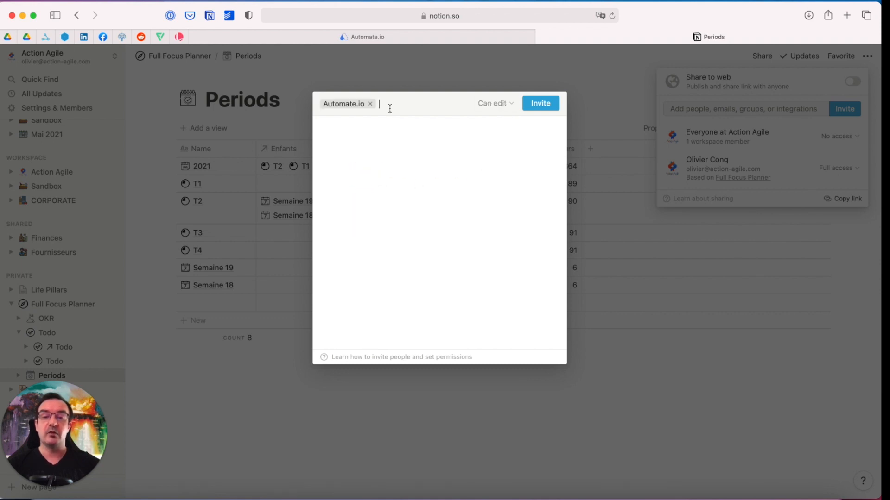
click(537, 106)
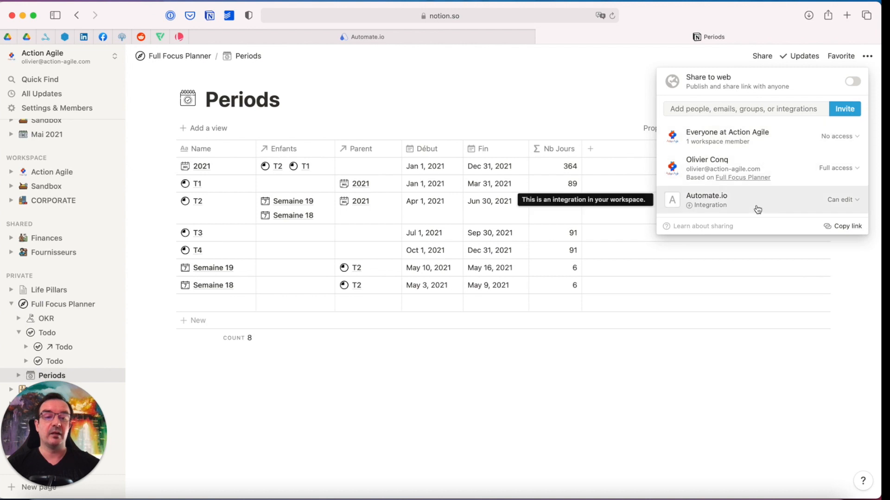
Step: Reload the Todoist - Task Completed bot in Automate.io and check its database choices for Periods
click(480, 39)
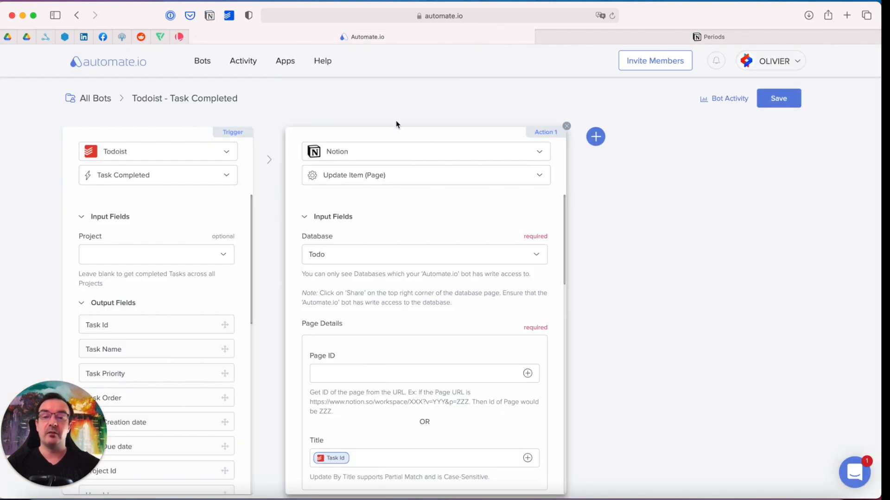
click(201, 61)
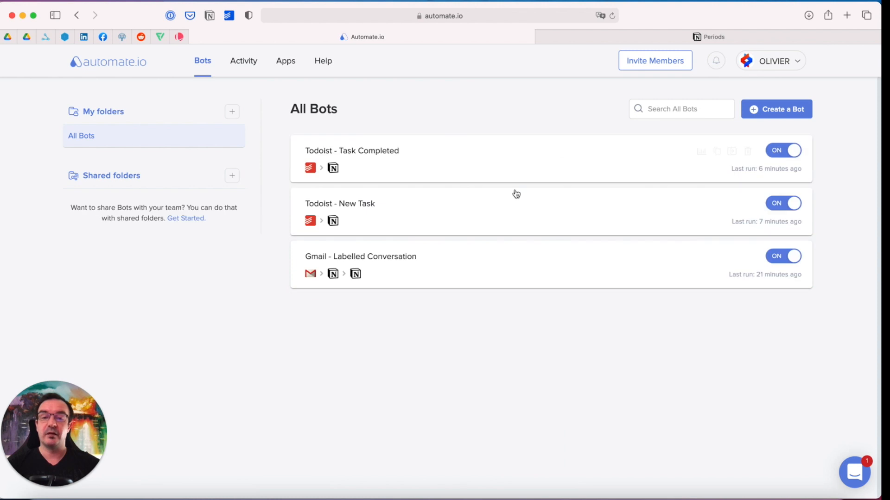
click(419, 167)
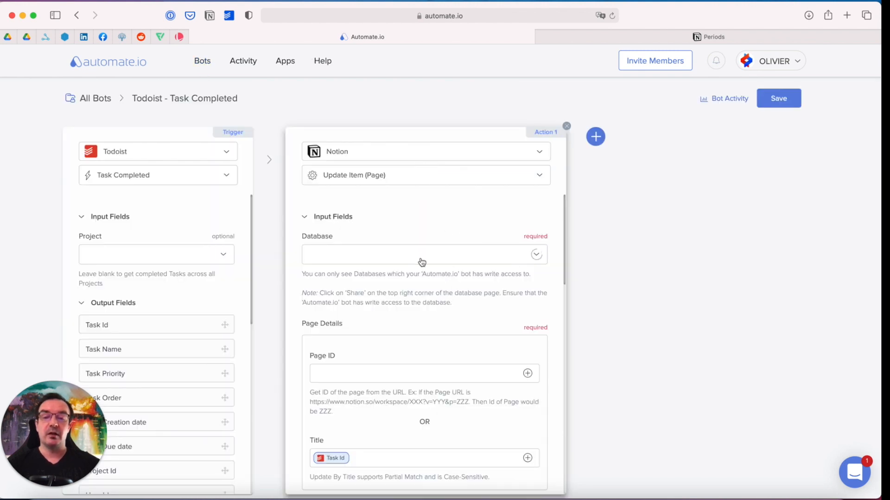
click(536, 257)
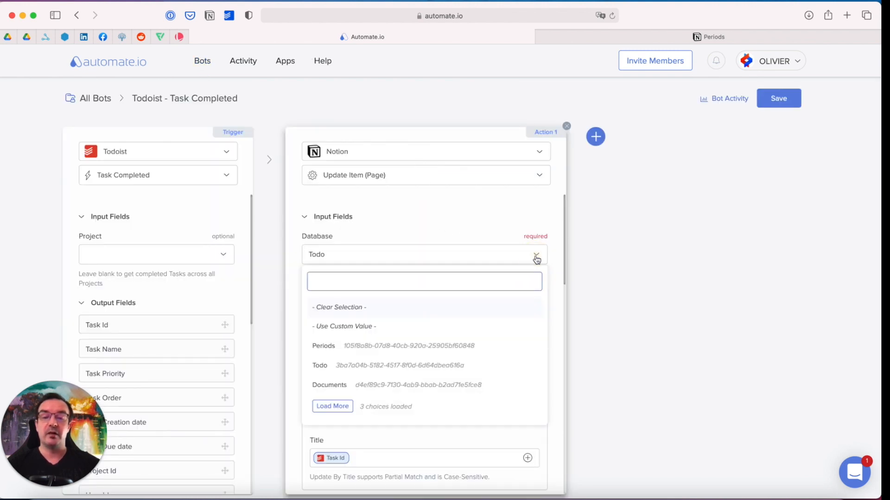